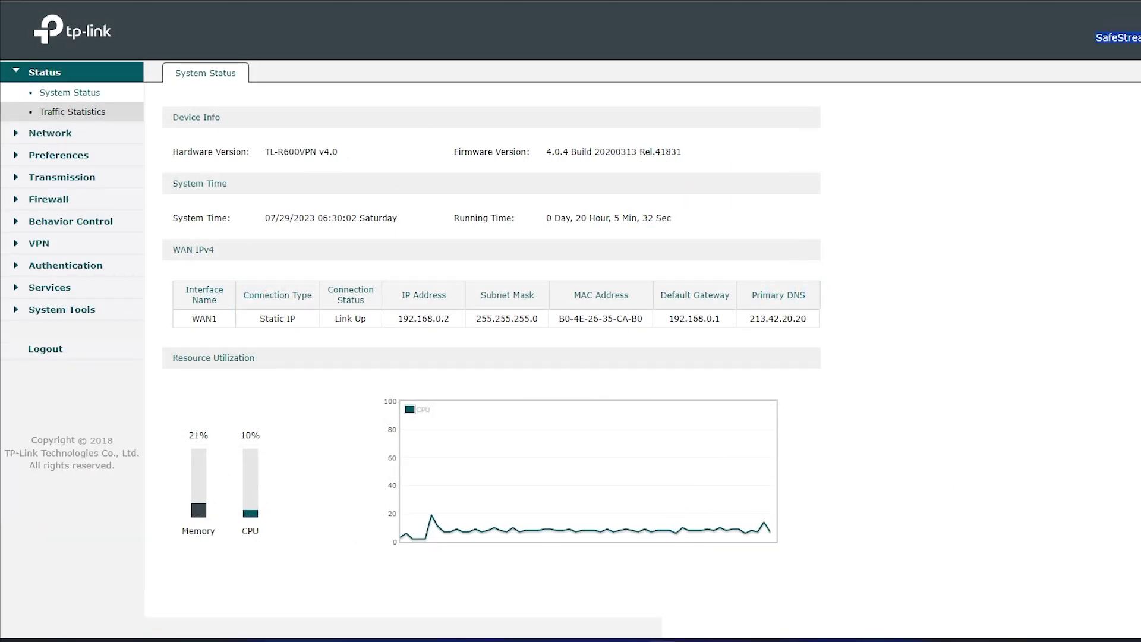
Review the TL-R600VPN v4.0 hardware version, WAN1 static IP settings and LAN address 192.168.45.1
drag(265, 152, 338, 151)
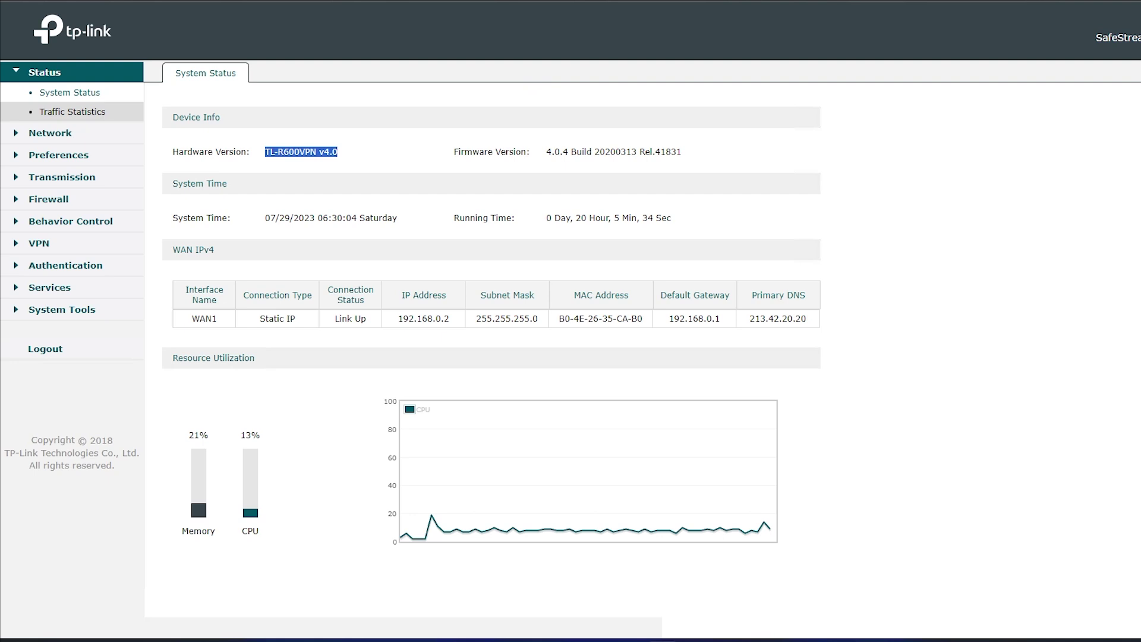
click(372, 234)
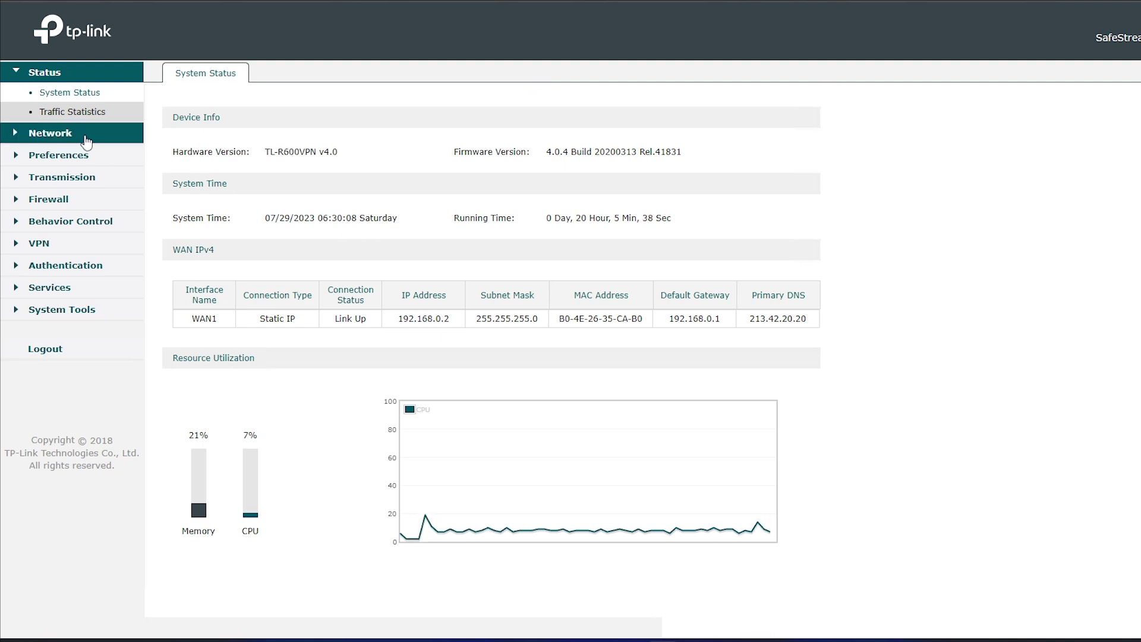
click(87, 136)
click(56, 117)
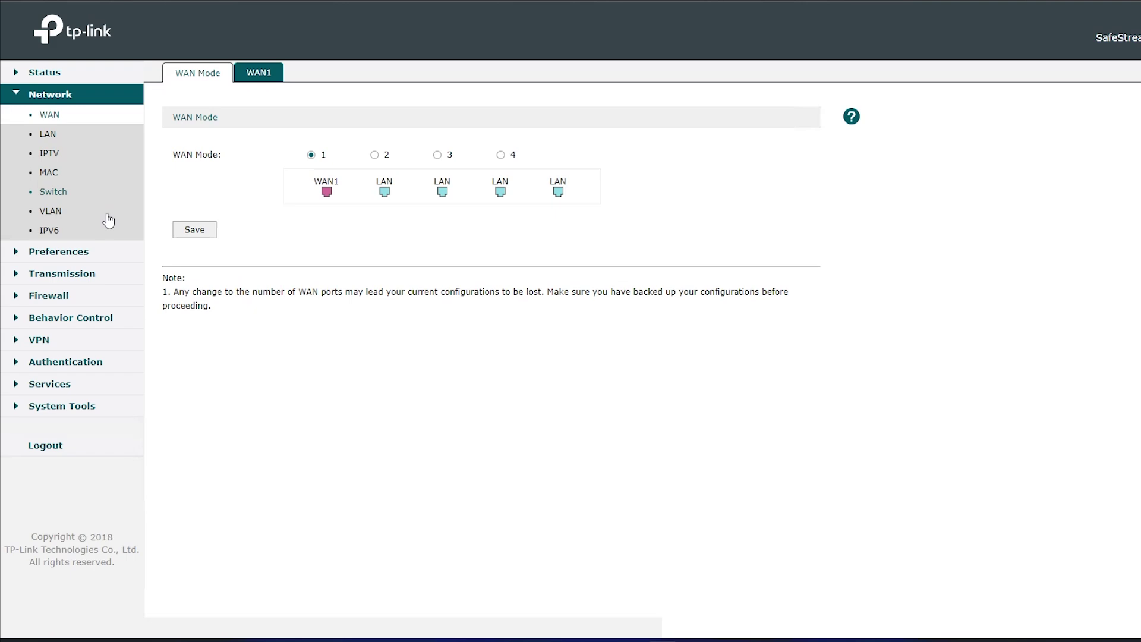
click(253, 77)
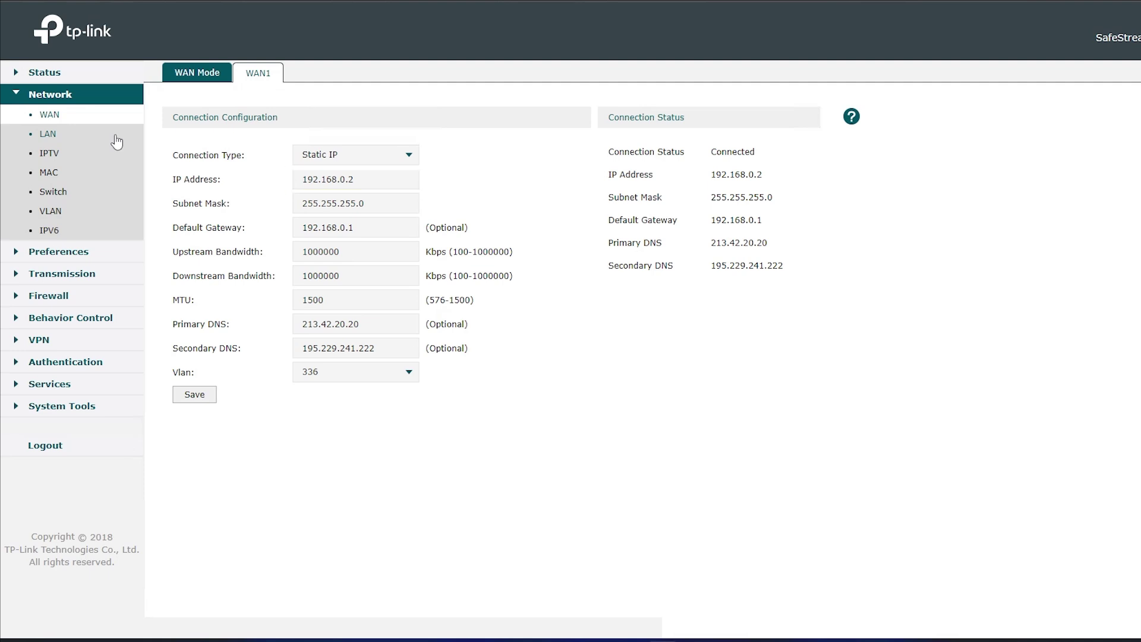
click(48, 135)
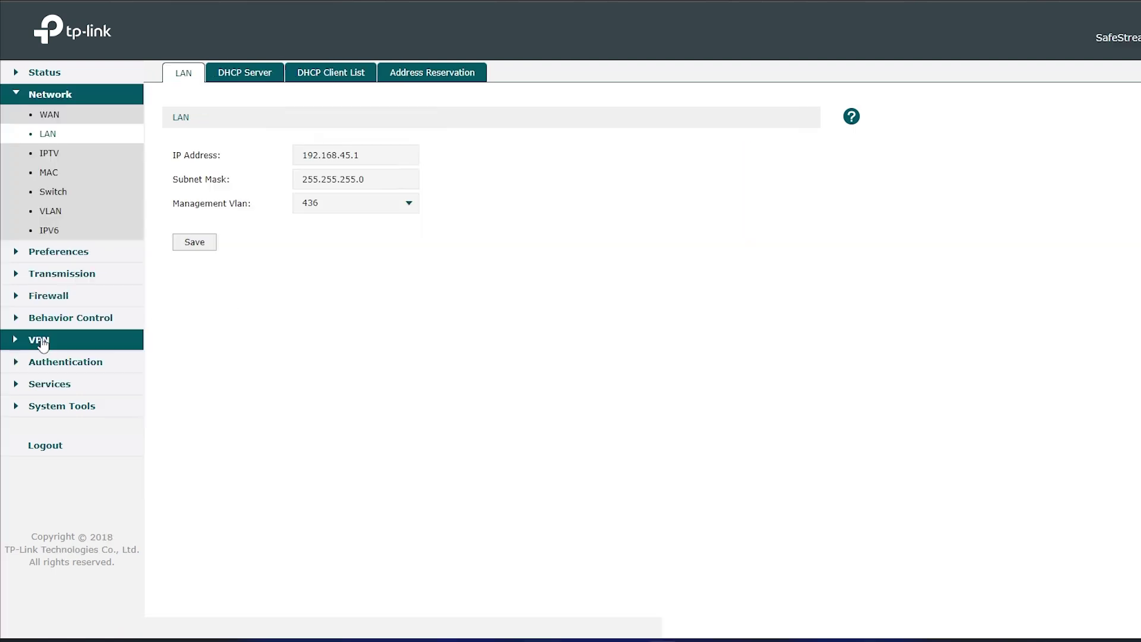
Check the TL-R600VPN's current IPsec SAs, then start a new IPsec policy
click(45, 338)
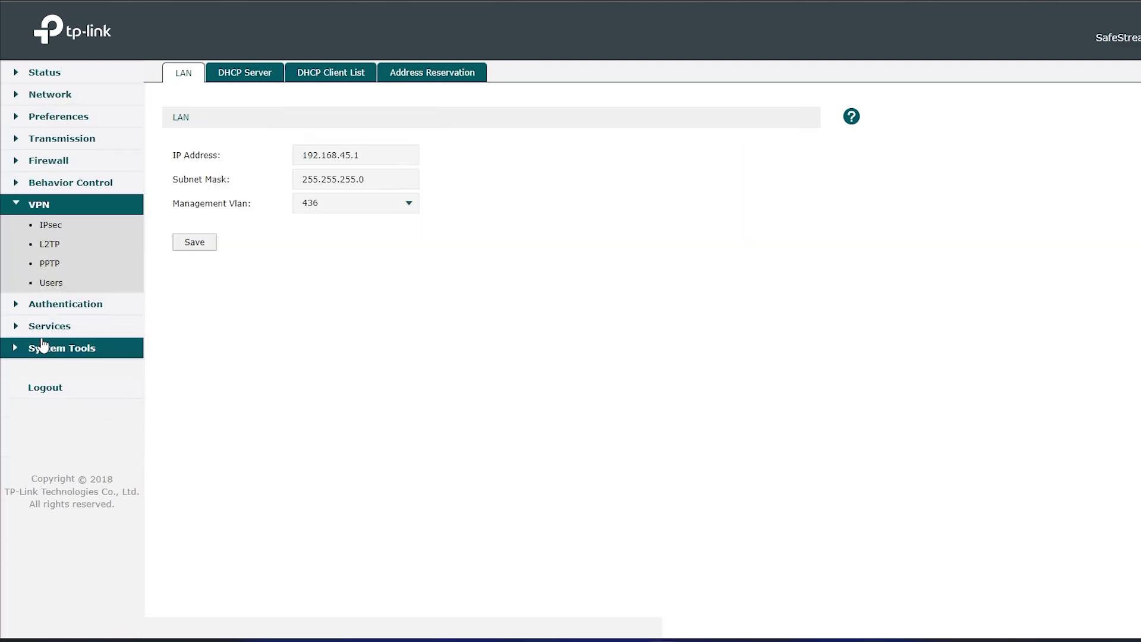
click(50, 225)
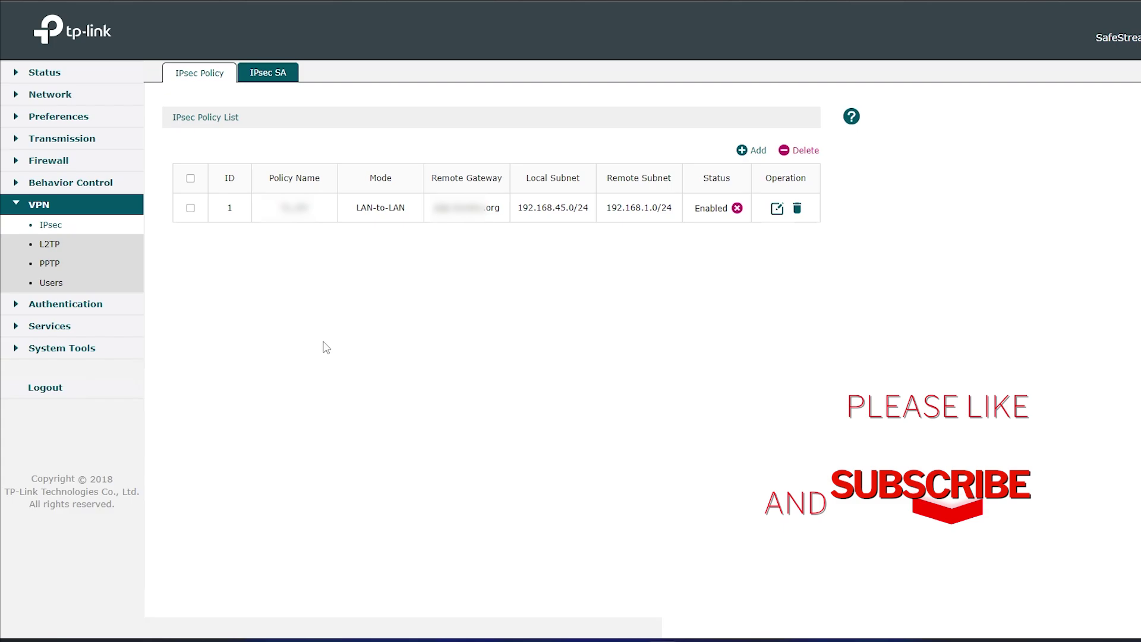
click(268, 73)
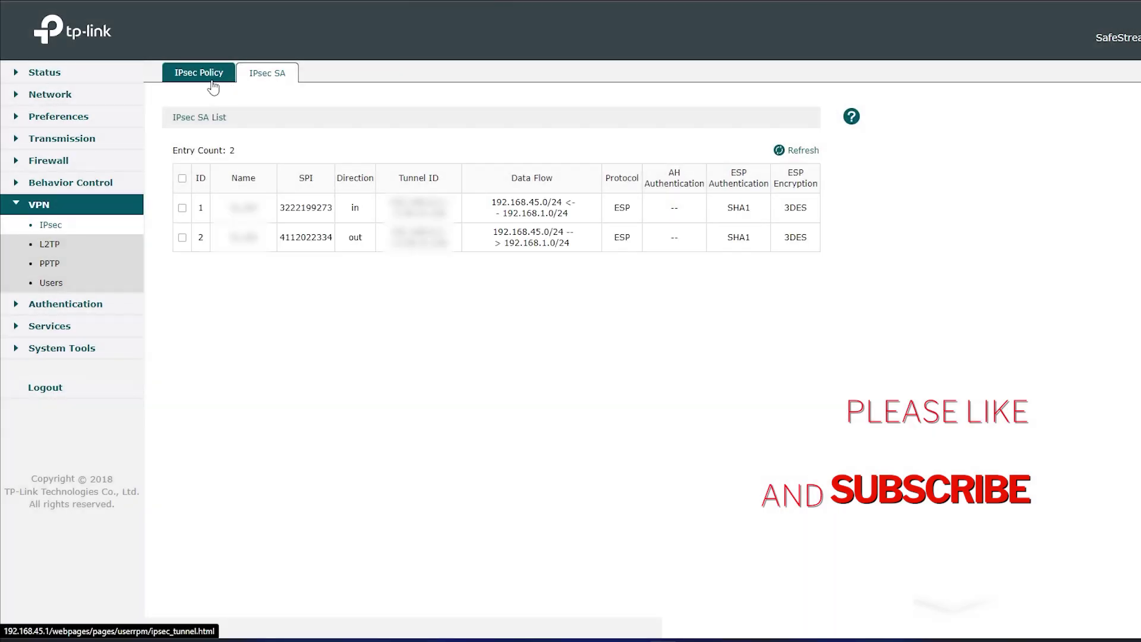
click(212, 81)
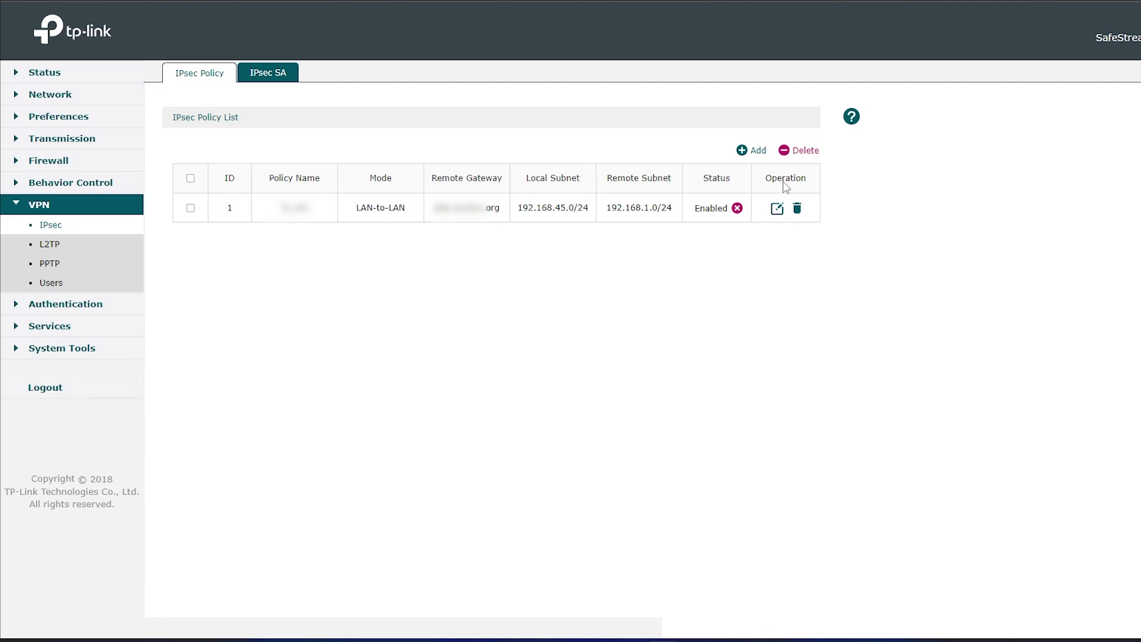
click(748, 152)
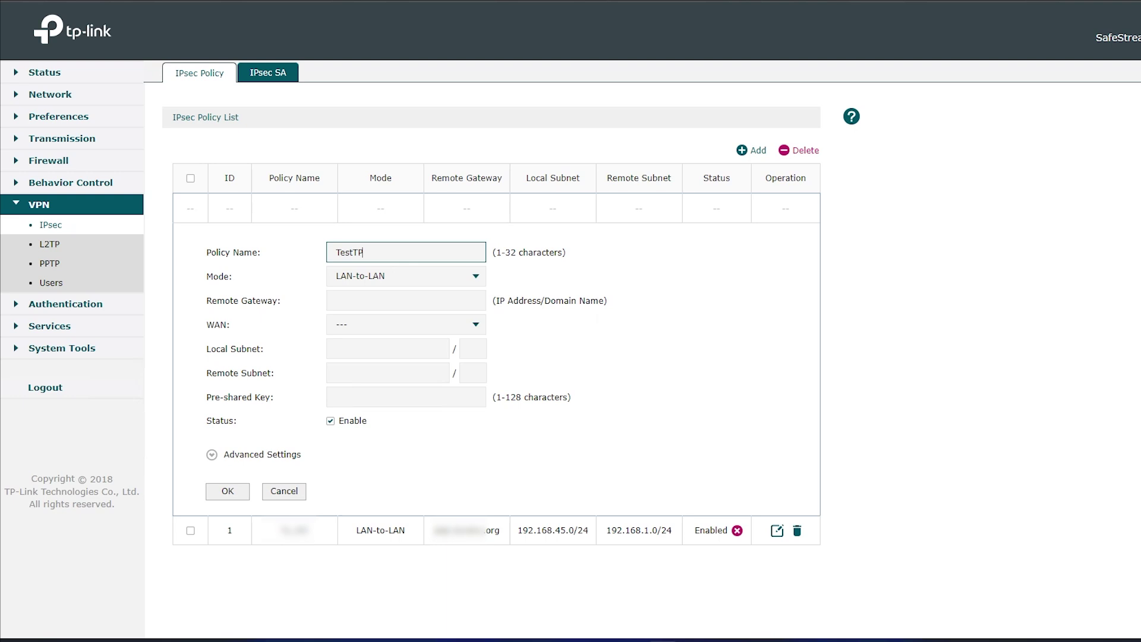
key(Tab)
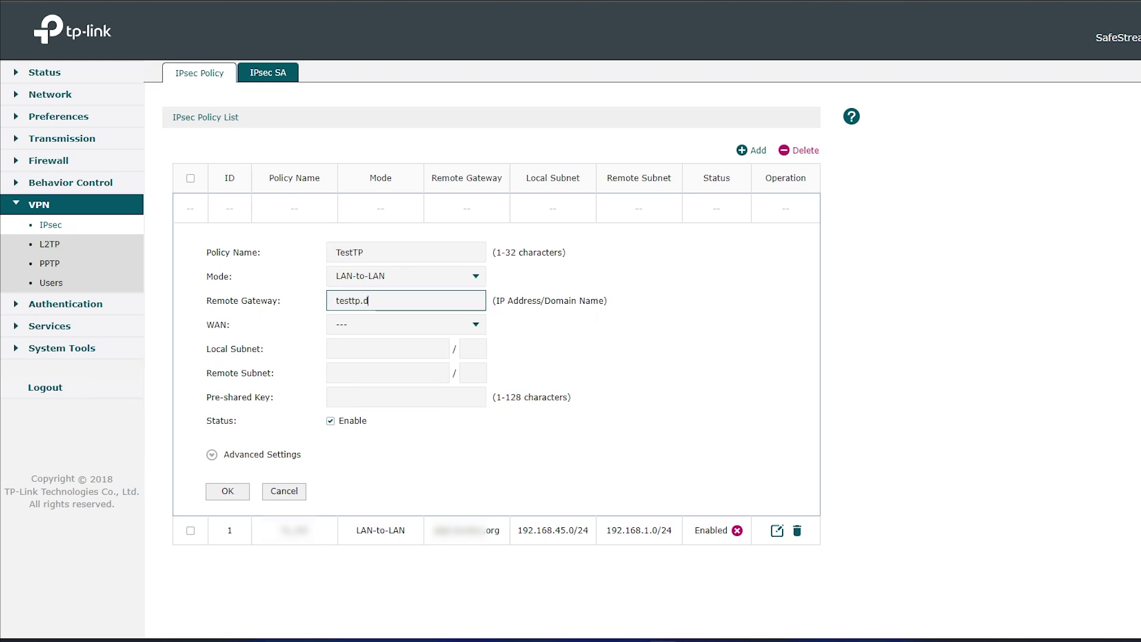
text(yndns.org)
click(385, 328)
click(371, 348)
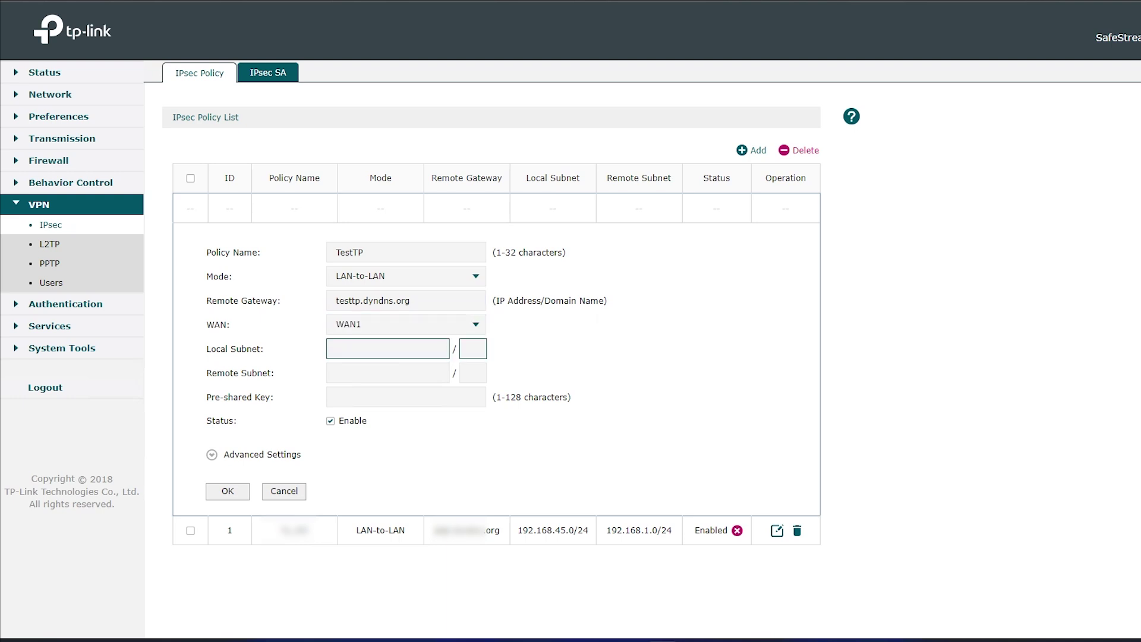
text(2.168.45.0)
key(Tab)
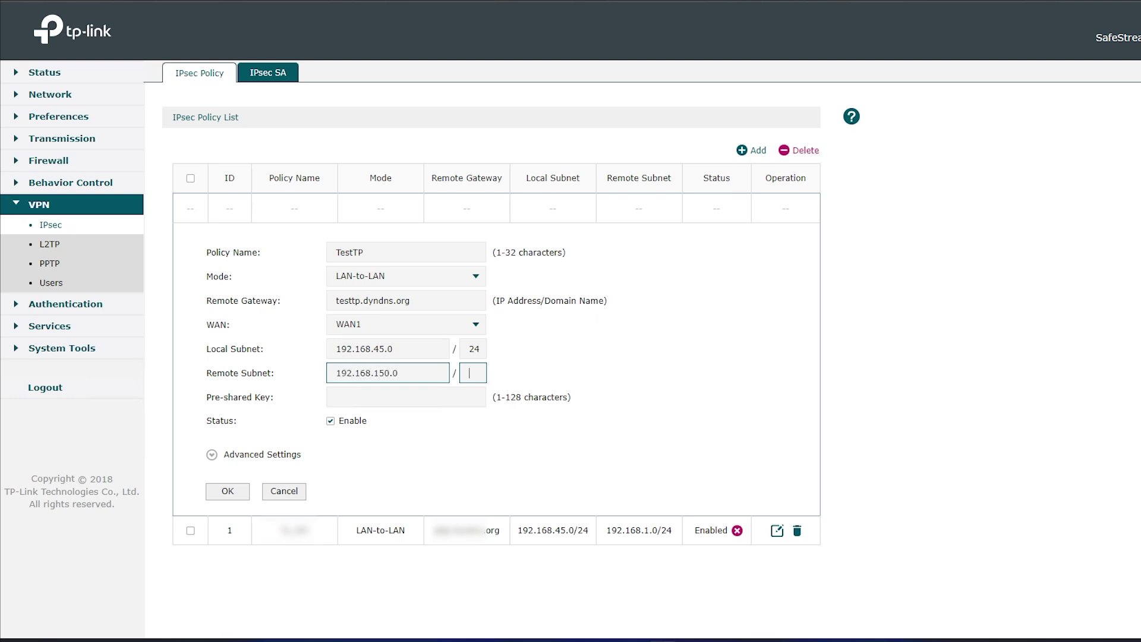
key(Tab)
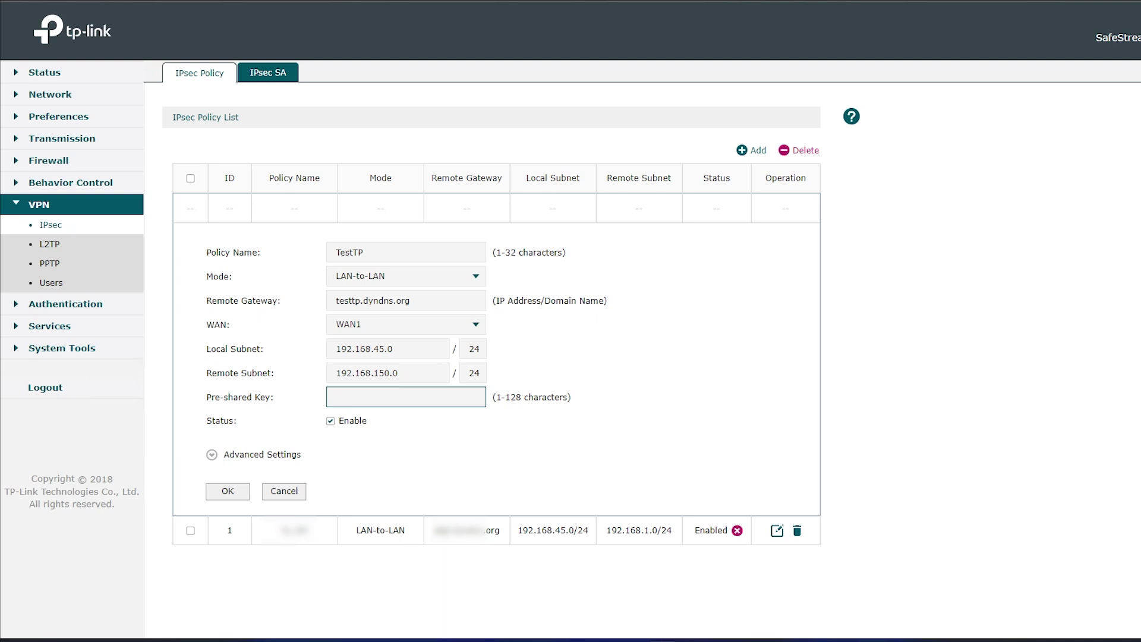
click(213, 455)
scroll(449, 454, down, 2)
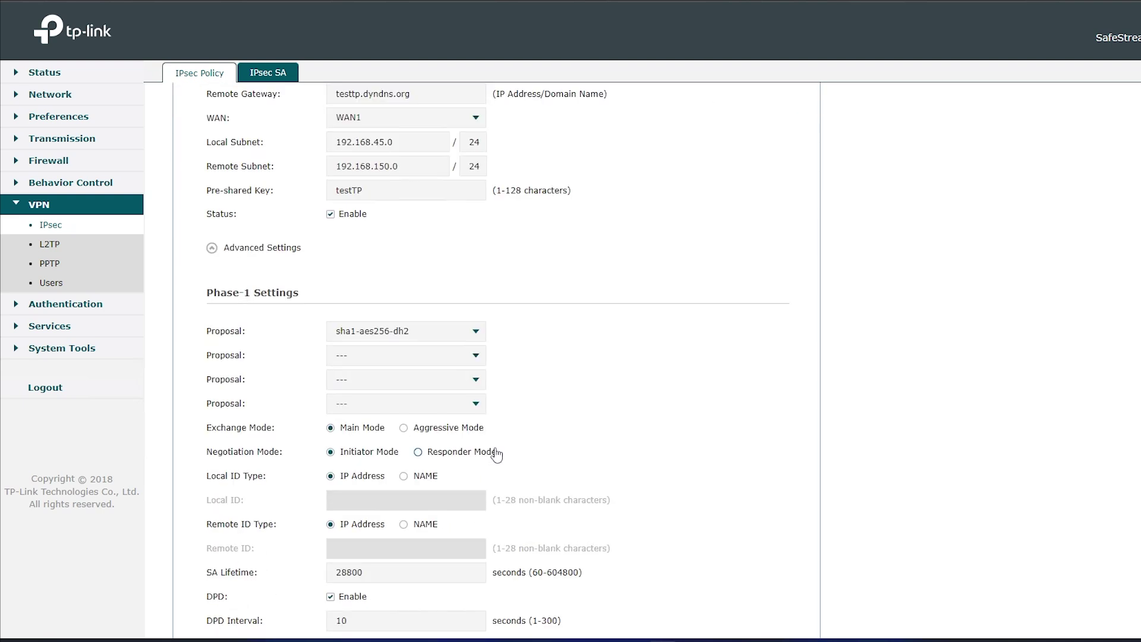
Use Phase-1 proposal sha1-3des-dh2 with NAME-type local and remote IDs, remote testtp.dyndns.org
click(435, 337)
drag(478, 367, 484, 432)
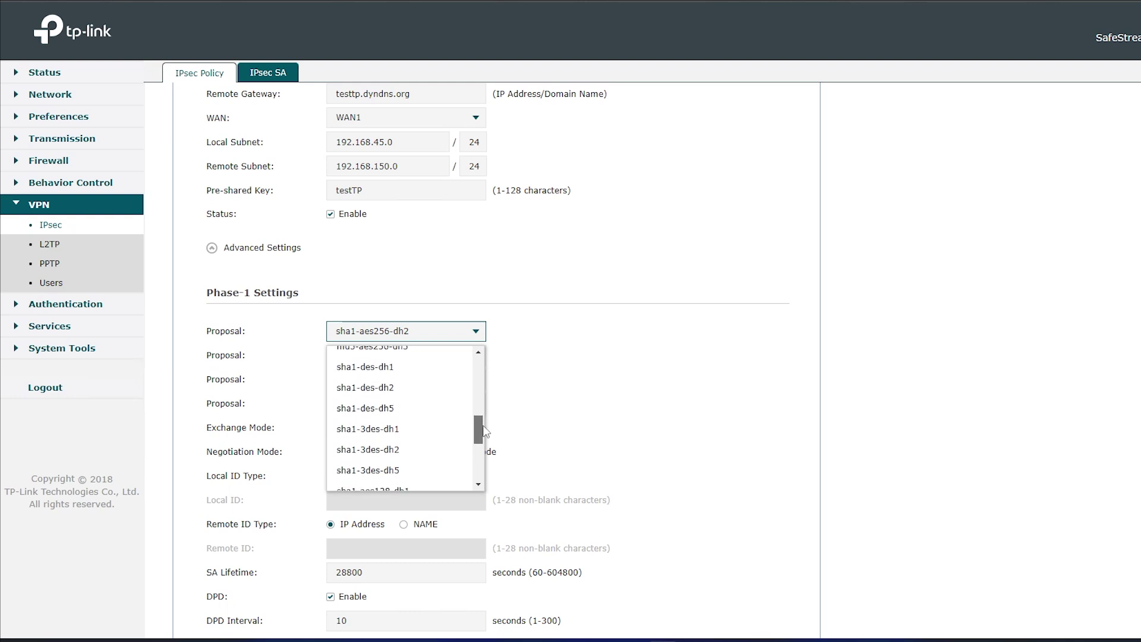
click(367, 451)
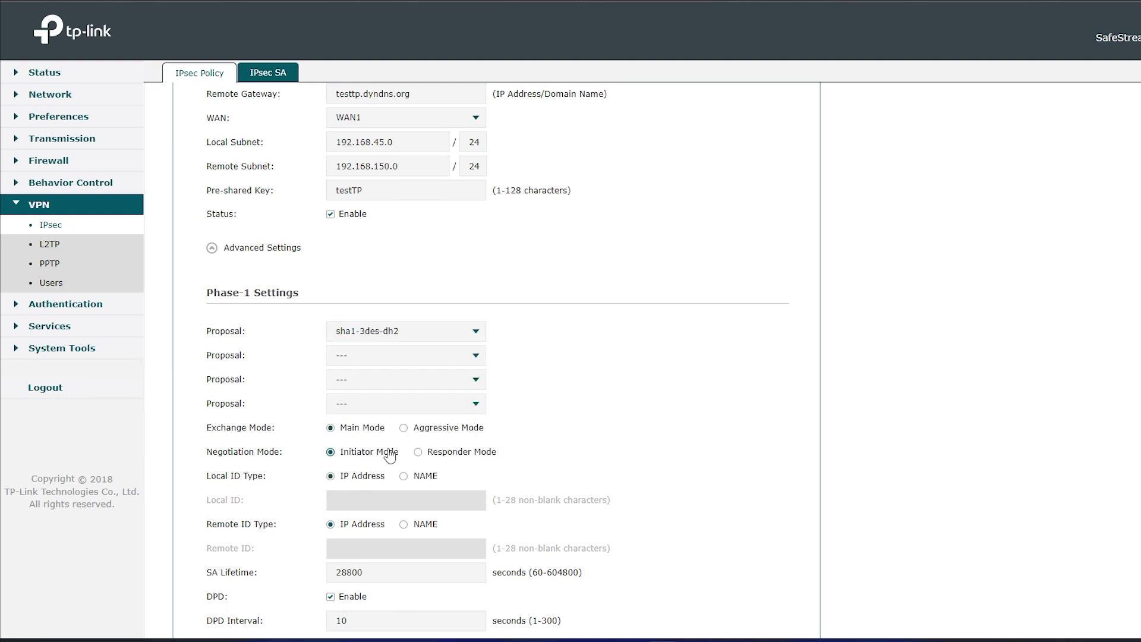
scroll(499, 394, down, 1)
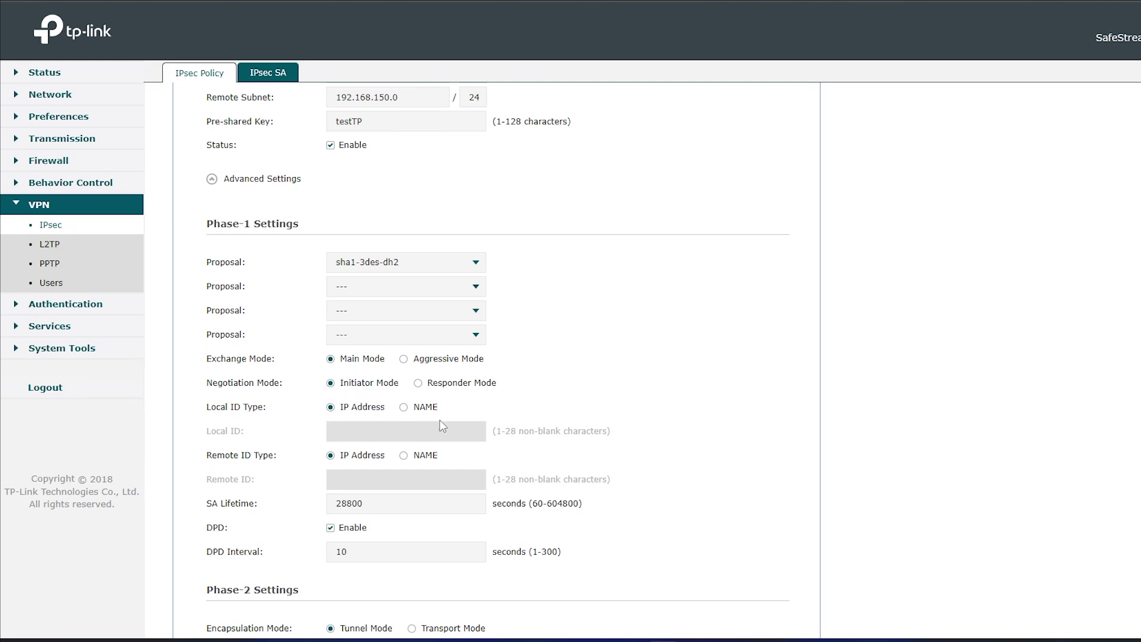
click(404, 407)
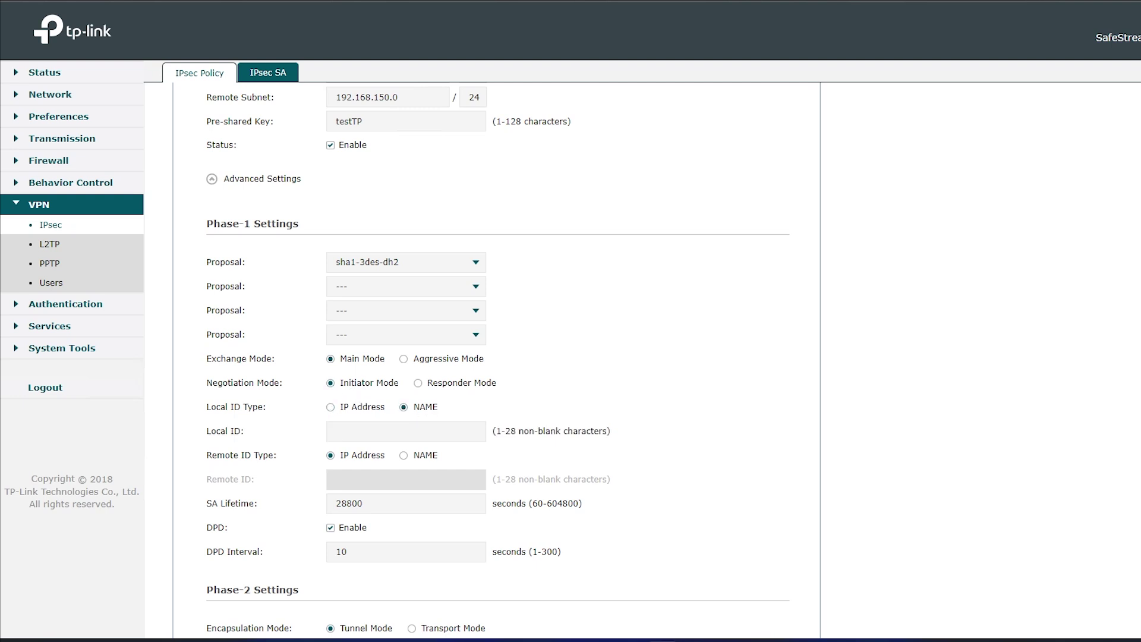
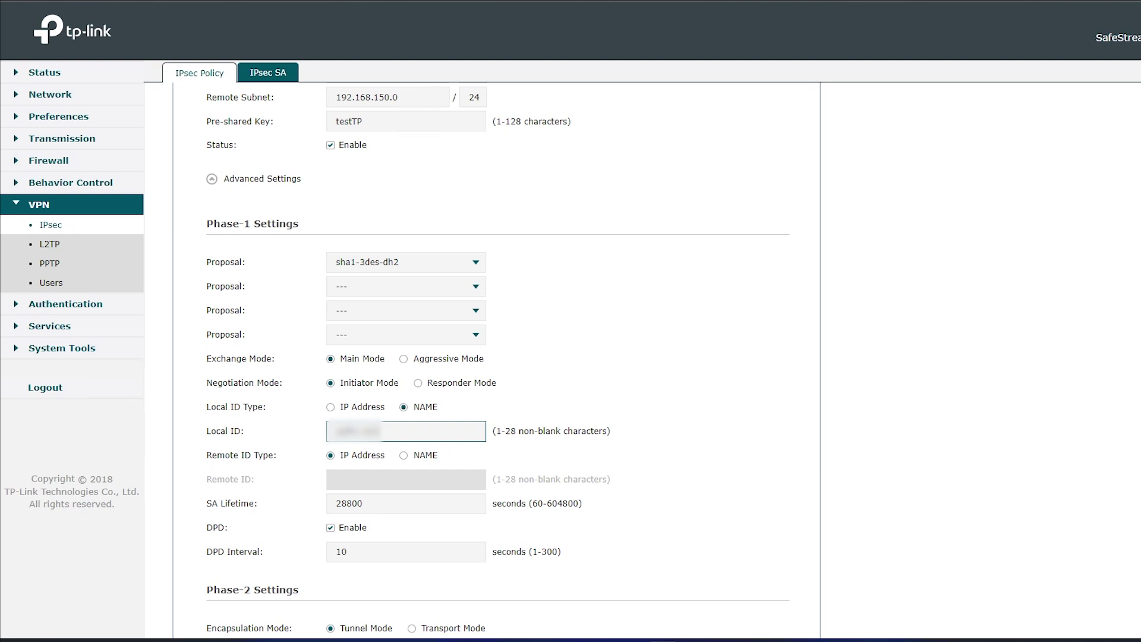
click(404, 455)
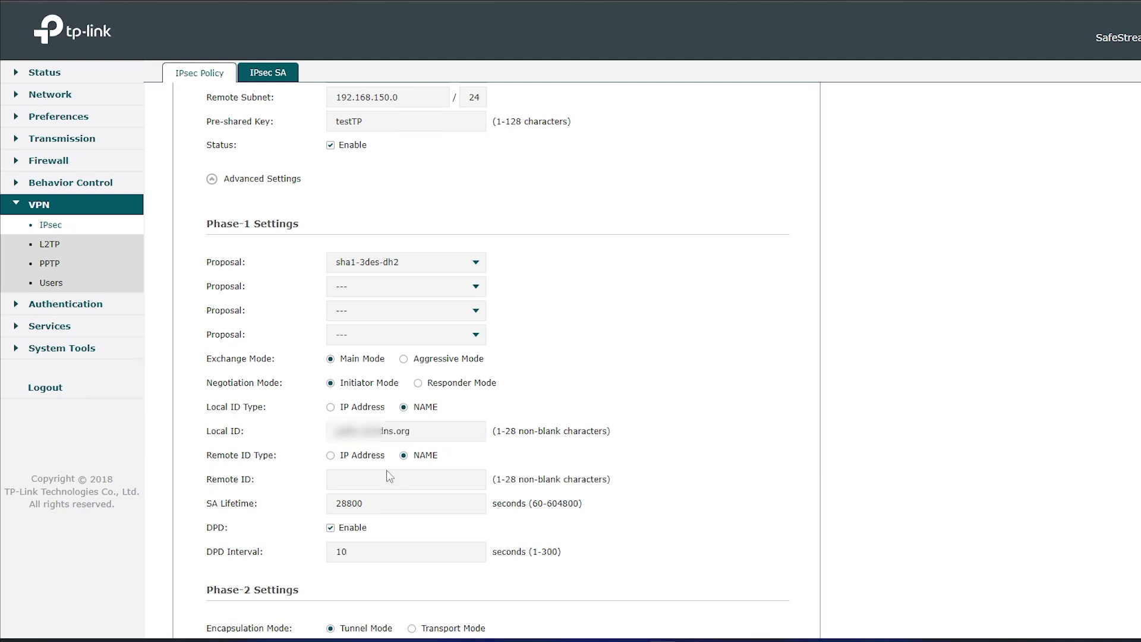
click(384, 479)
text(testtp.d)
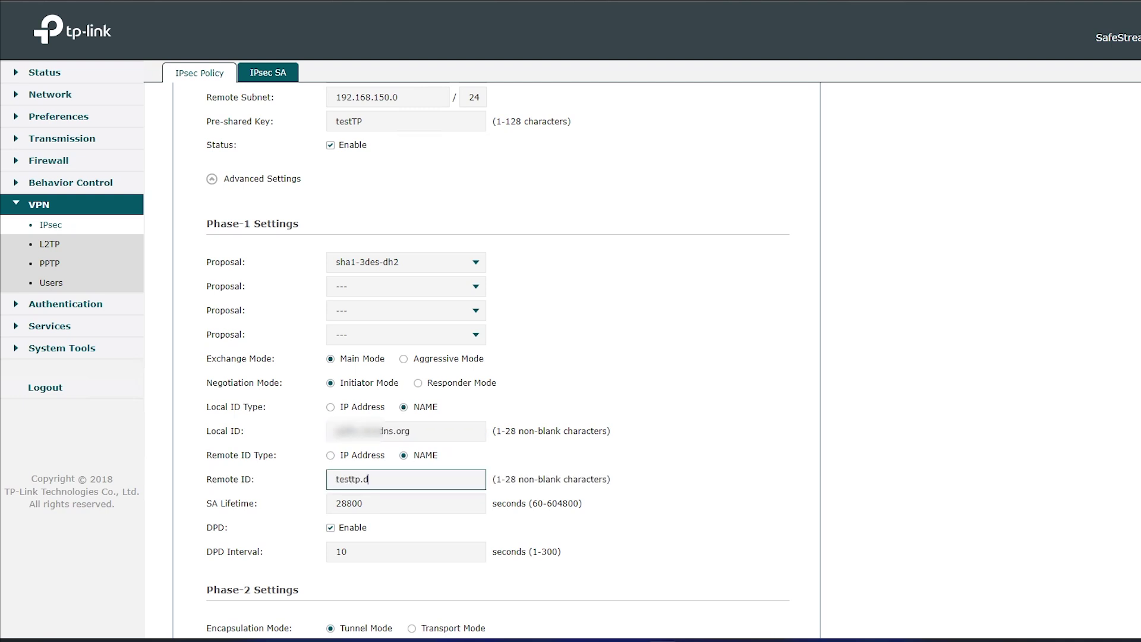
text(yndns.org)
scroll(544, 461, down, 3)
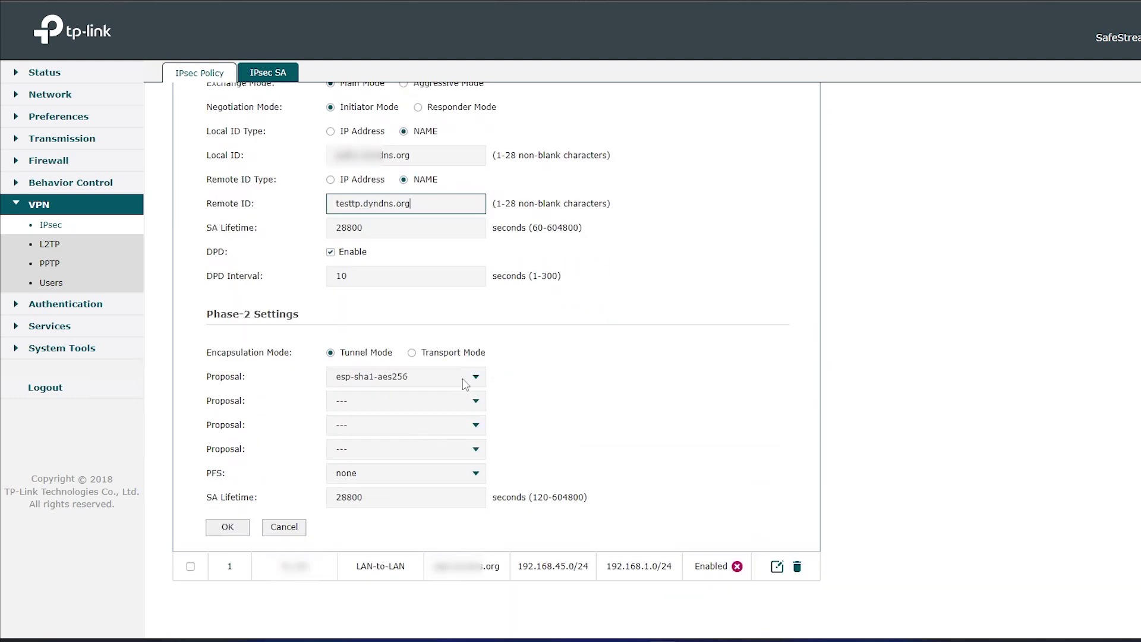
Choose Phase-2 proposal esp-sha1-3des and PFS dh2, then save TestTP as policy 2
click(464, 379)
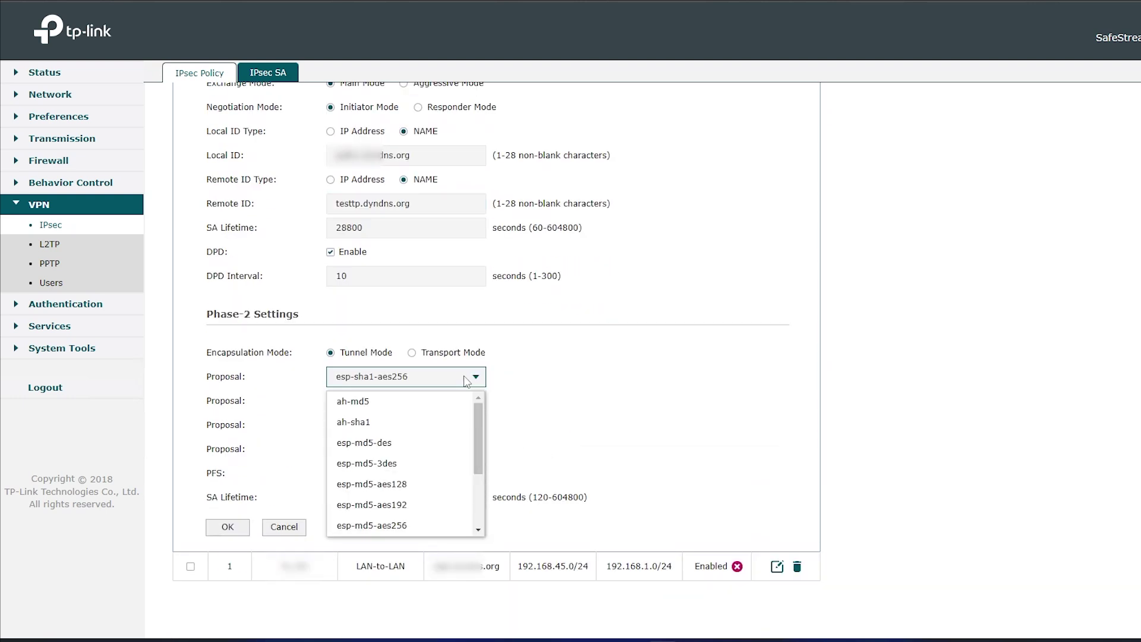
drag(484, 435, 480, 475)
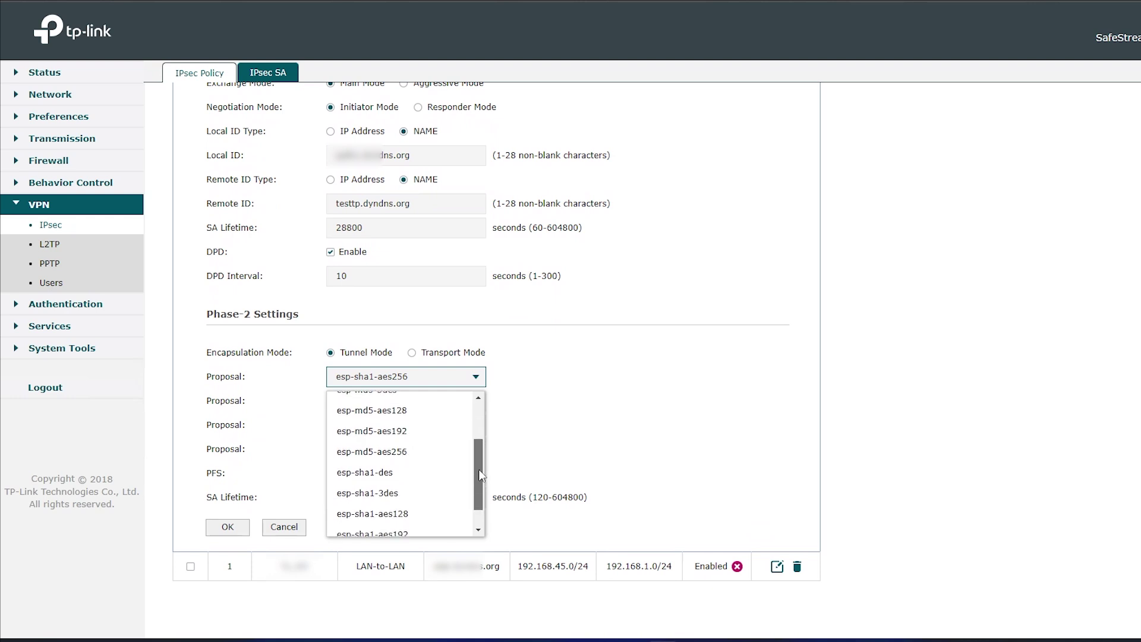
click(401, 472)
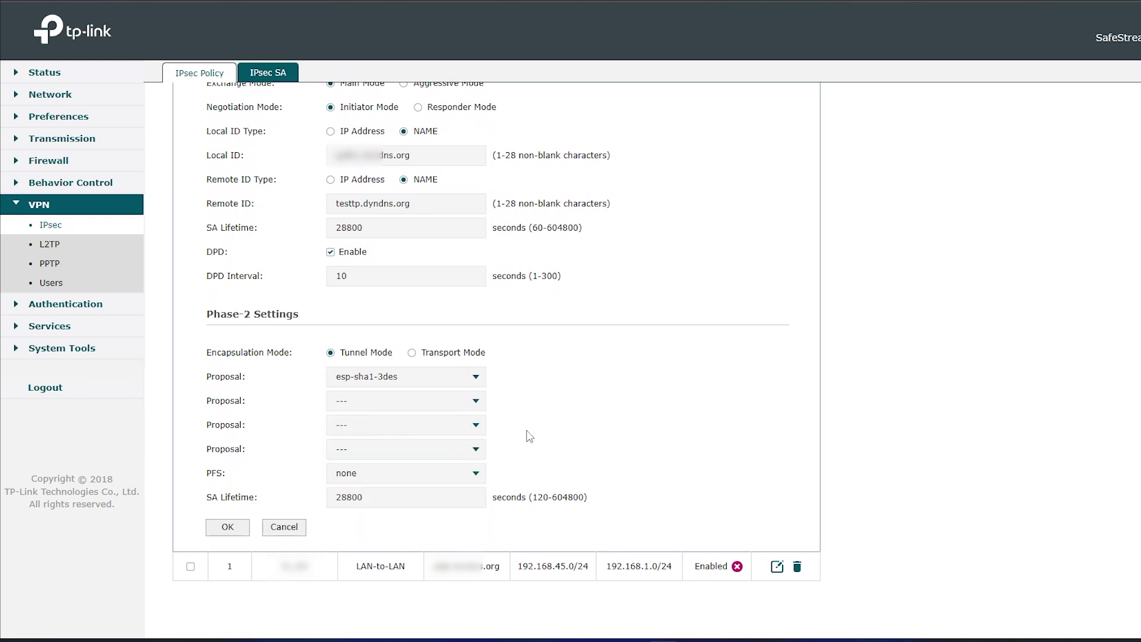
click(478, 478)
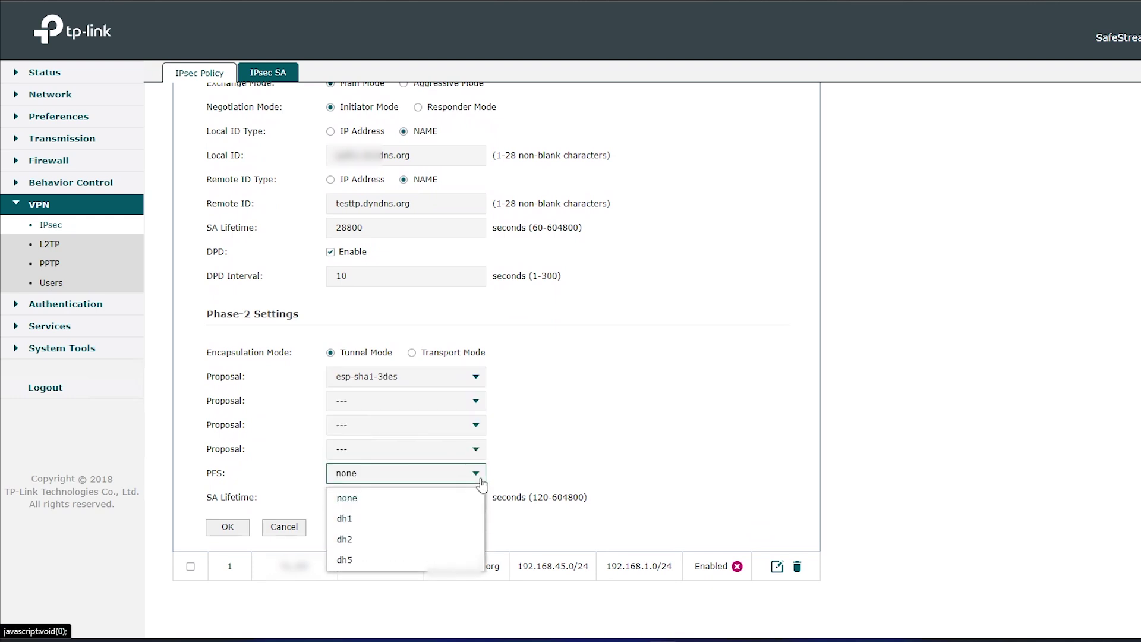
click(406, 539)
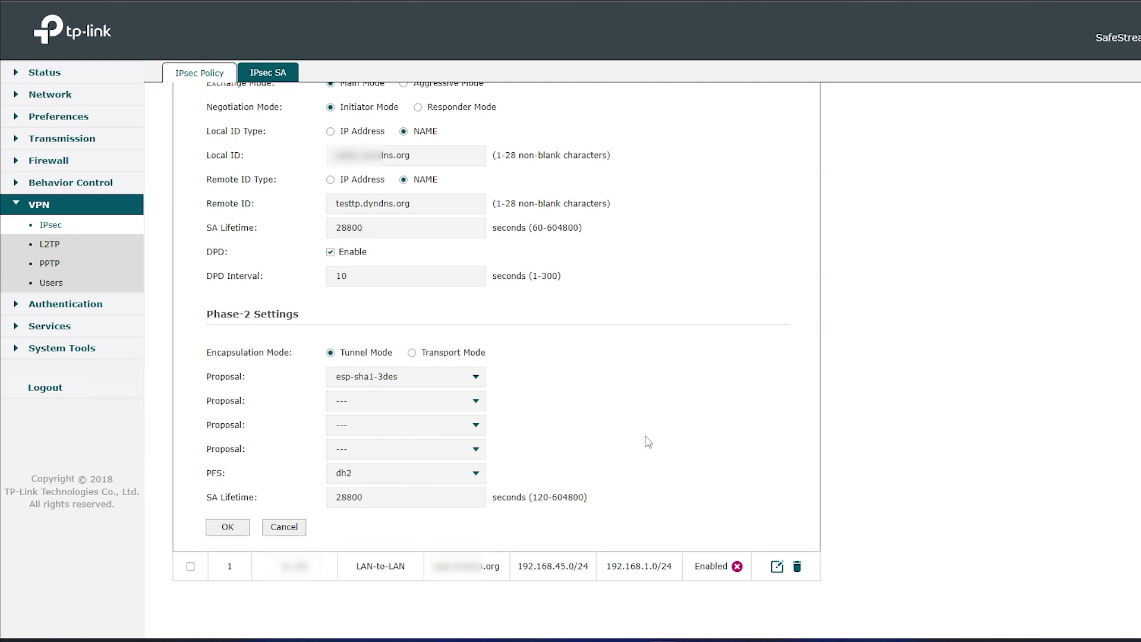
scroll(677, 444, down, 2)
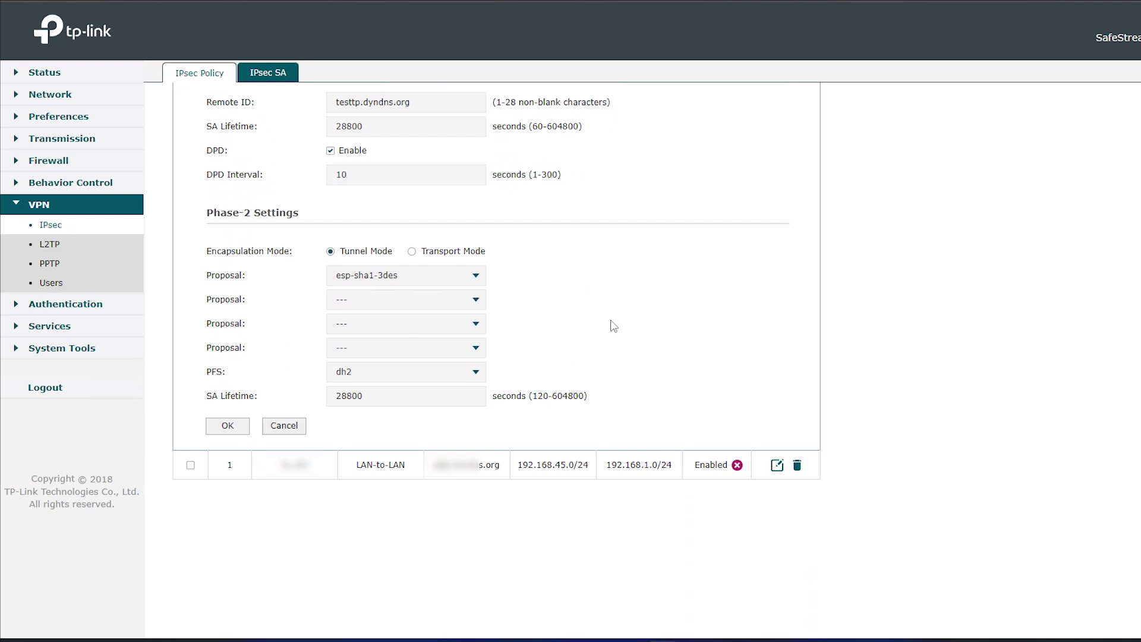
click(228, 426)
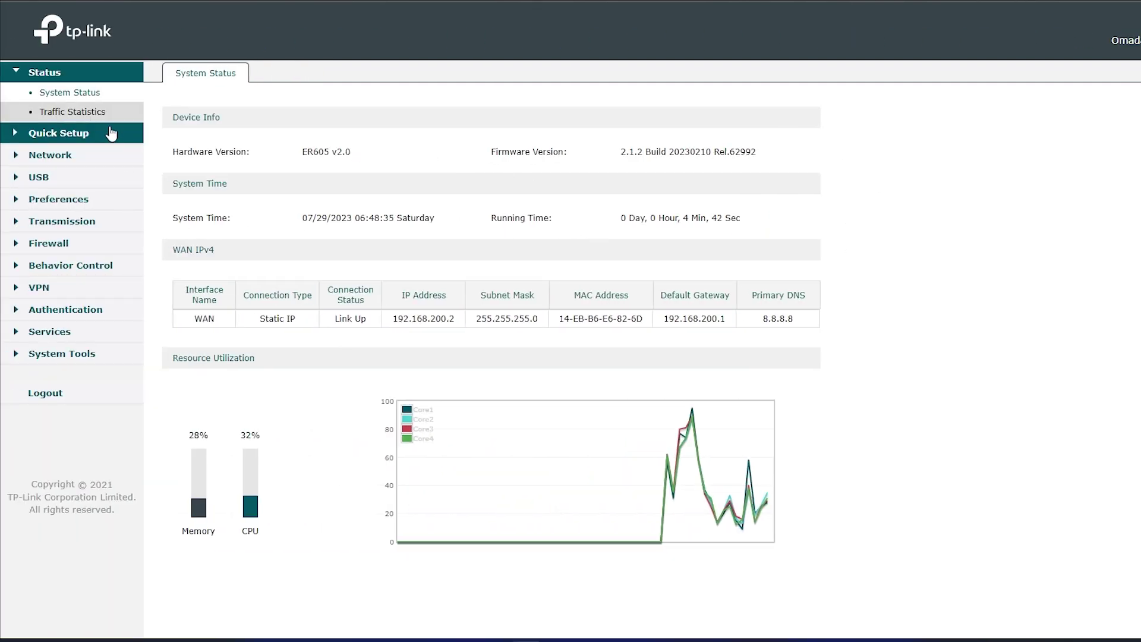
Expand the Network menu from the ER605's System Status page showing WAN 192.168.200.2
click(52, 154)
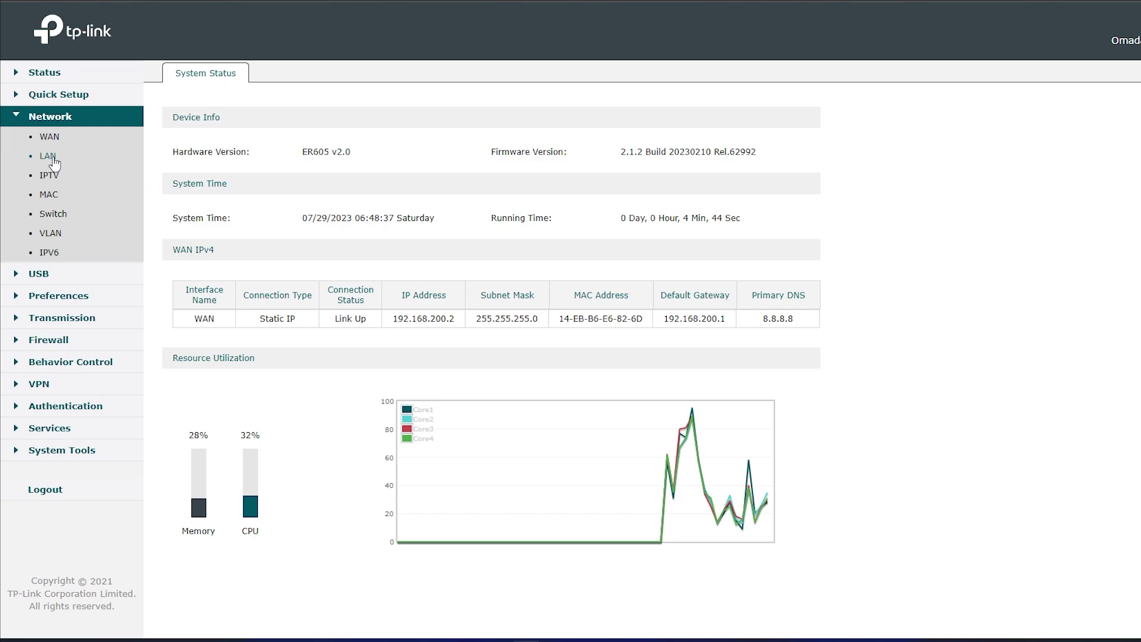
Review the ER605's WAN static IP, LAN 192.168.150.1 and DynDNS entry testtp.dyndns.org
click(50, 137)
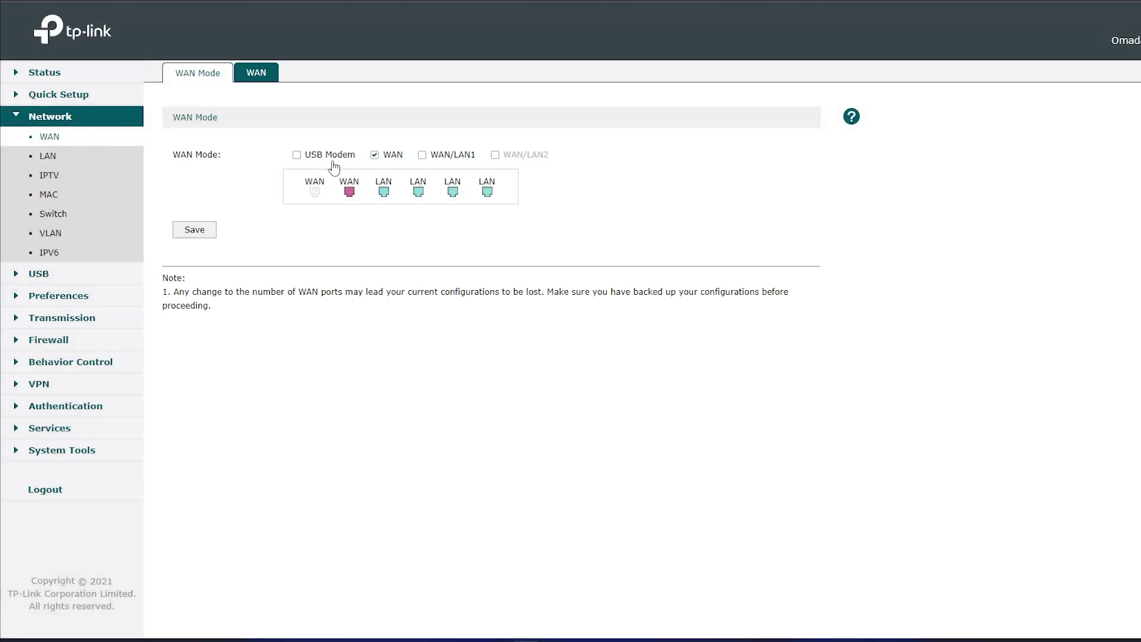
click(257, 75)
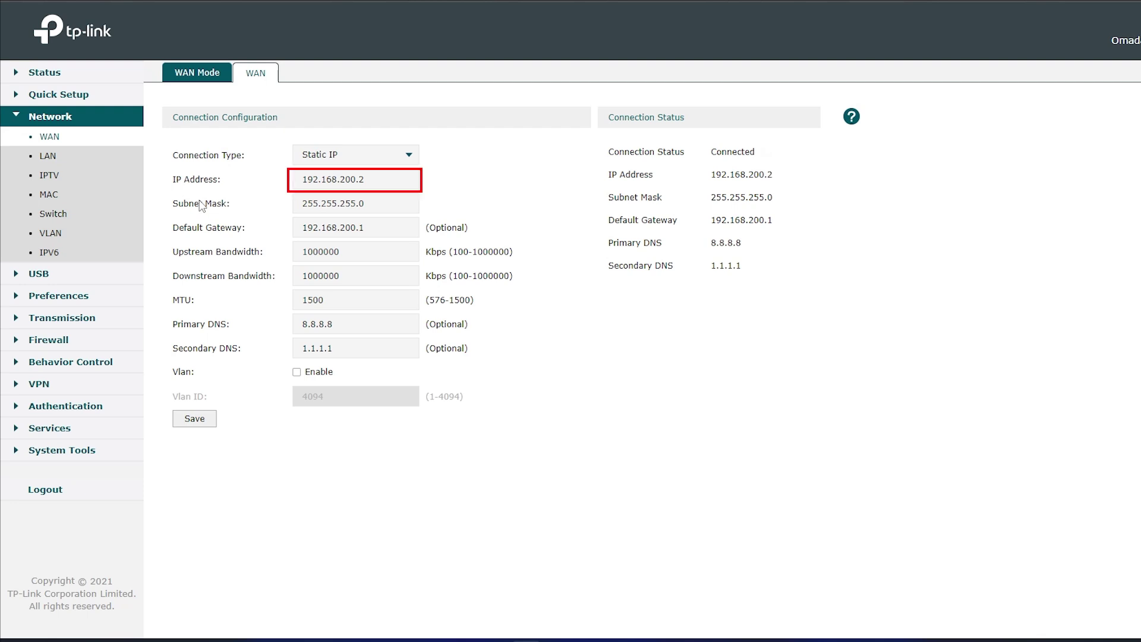
click(53, 158)
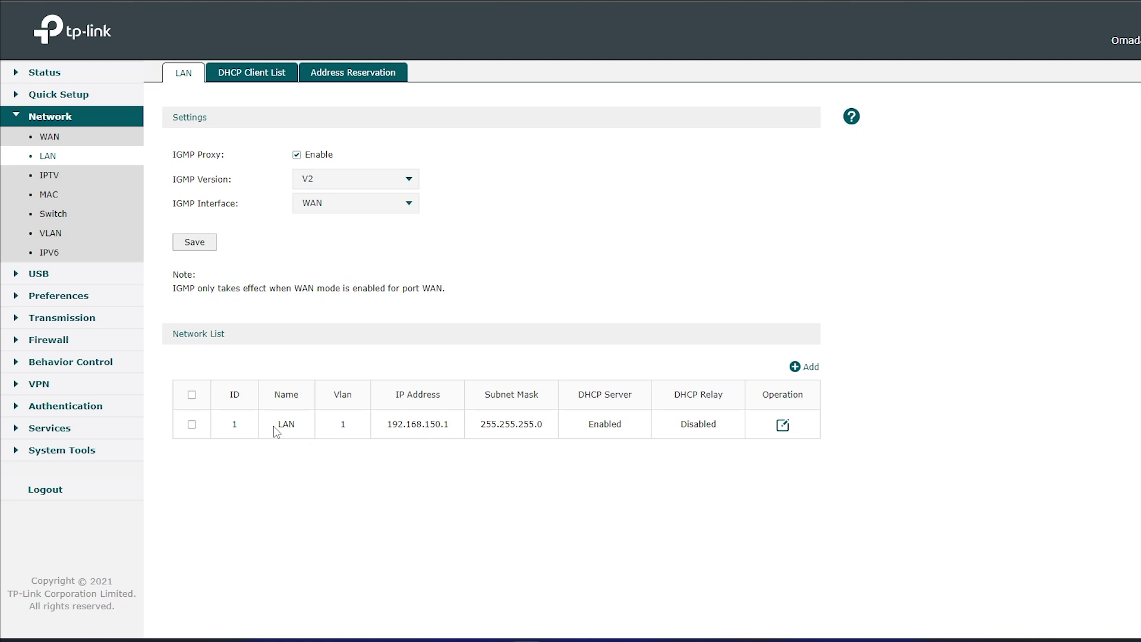
drag(276, 426, 735, 438)
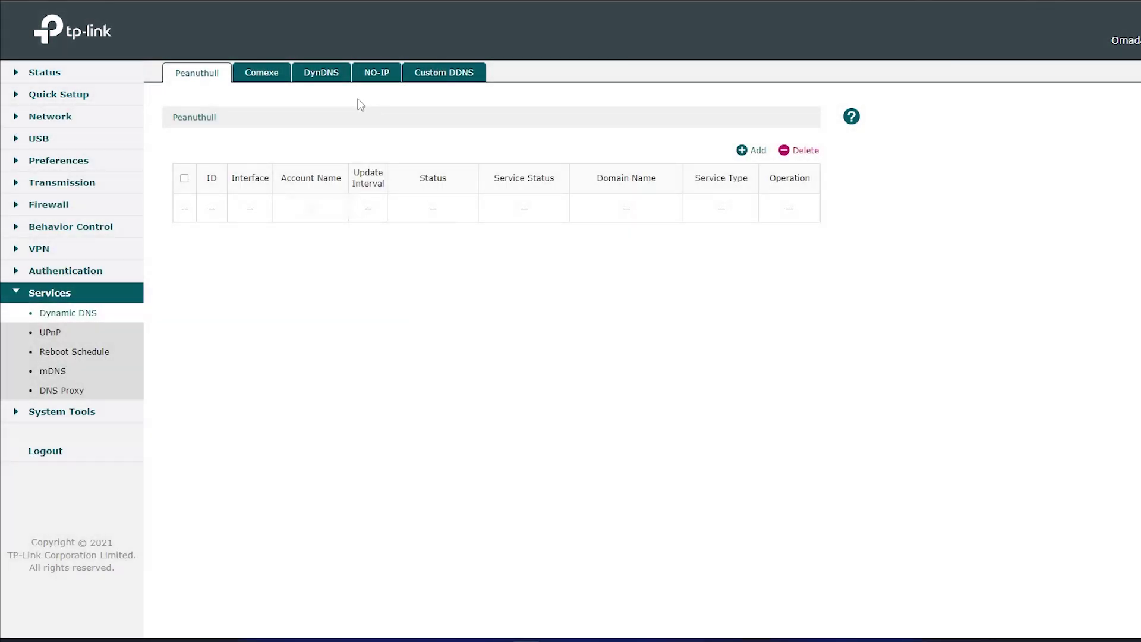
click(318, 76)
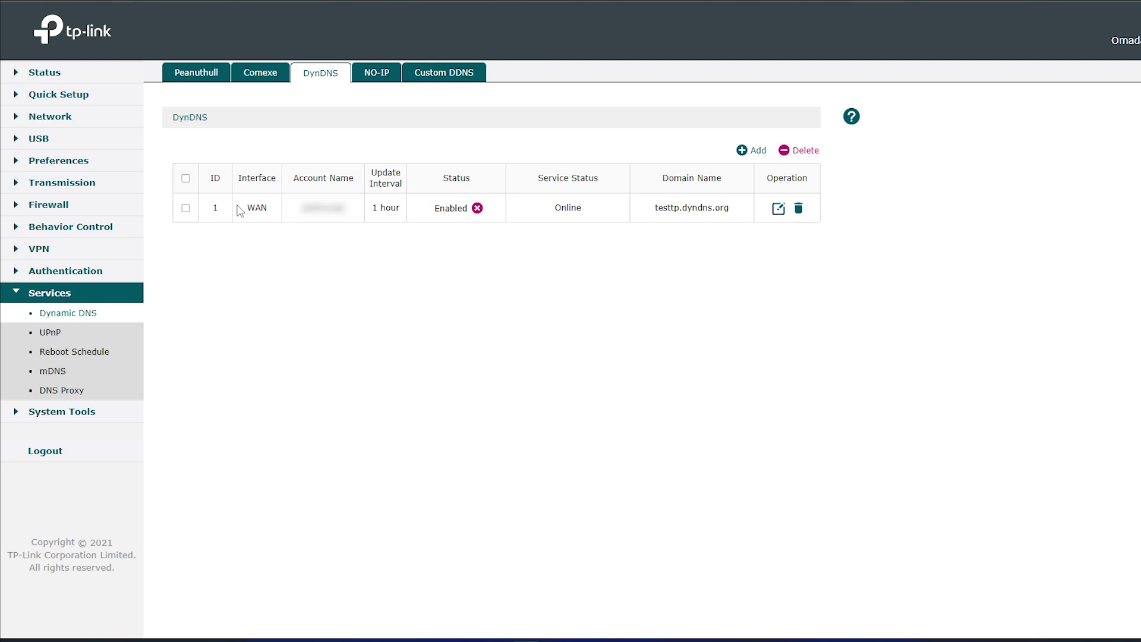
triple_click(697, 218)
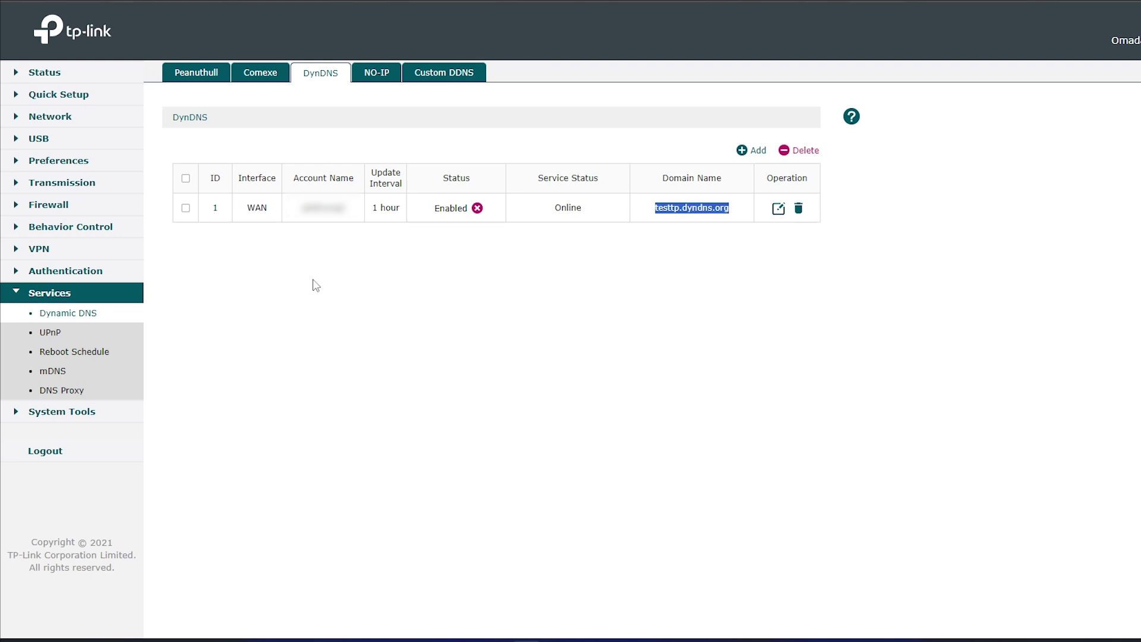
click(56, 256)
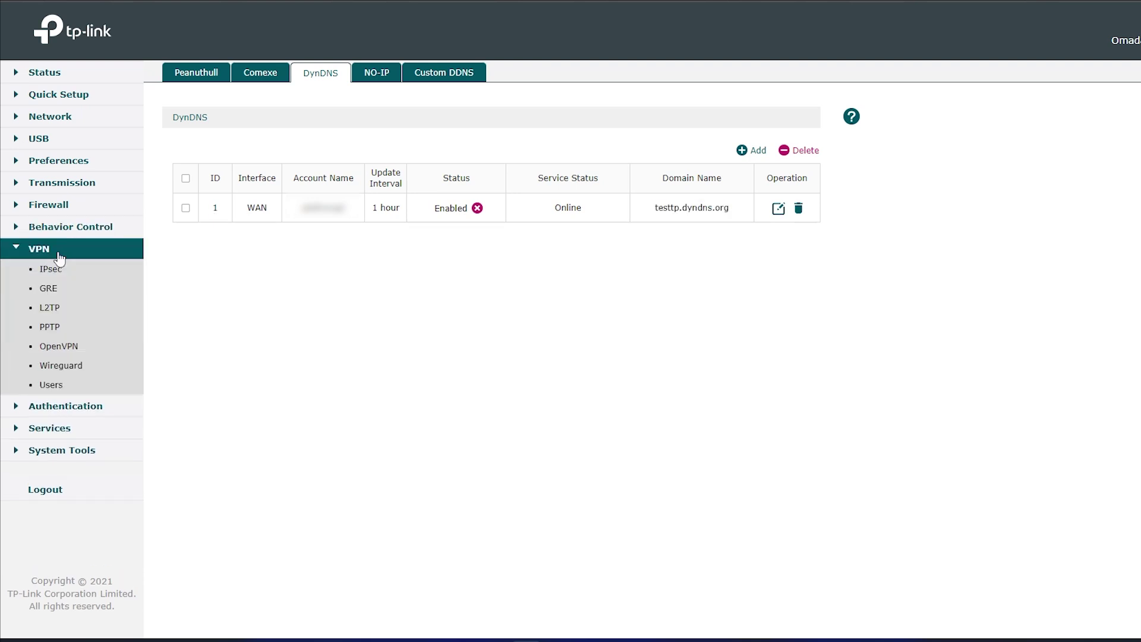
click(51, 269)
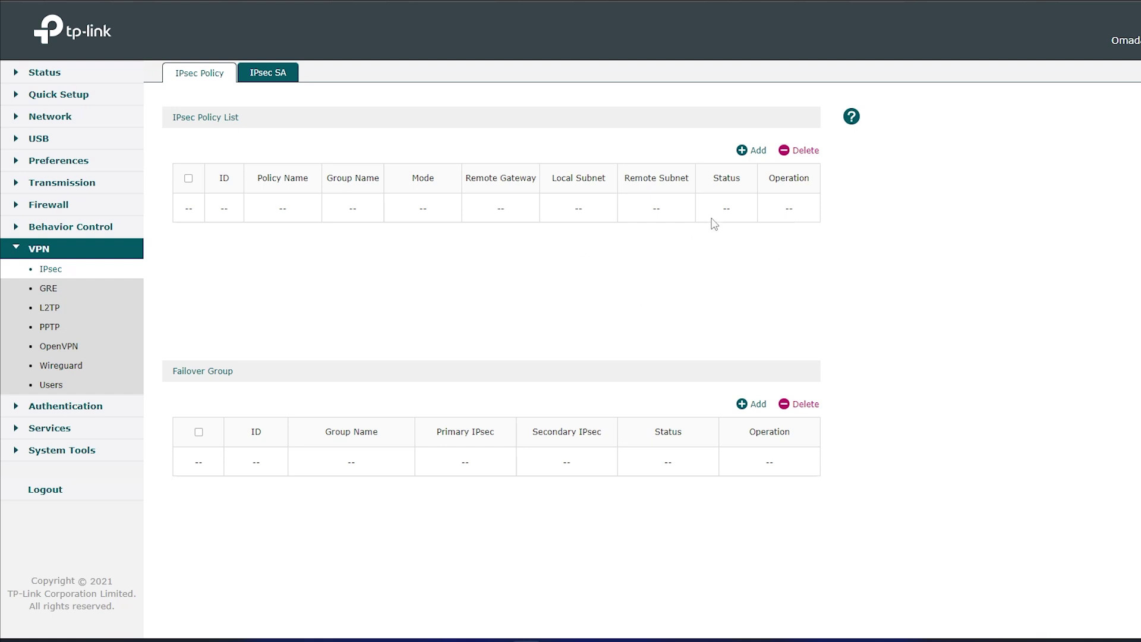
click(754, 151)
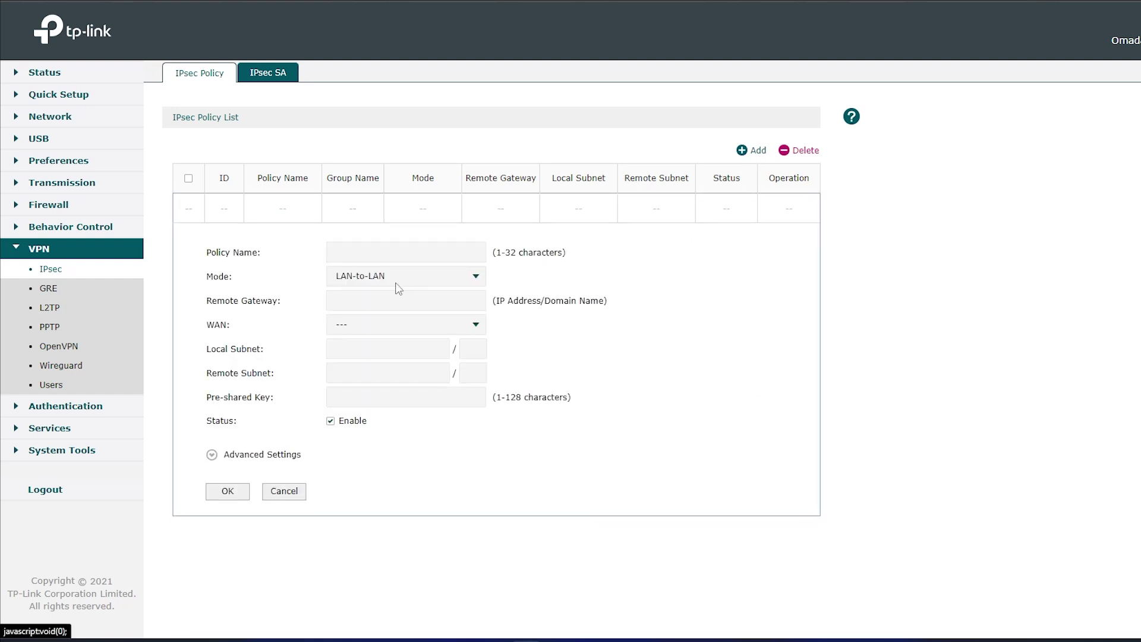
click(393, 254)
text(TestTP)
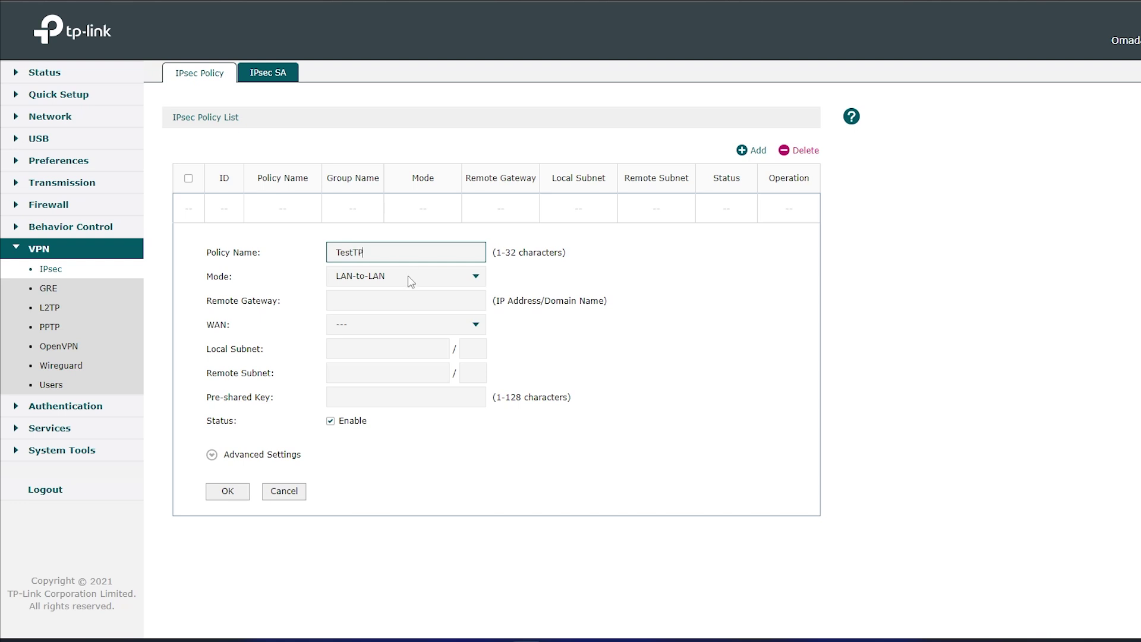
click(391, 302)
text(192.168.)
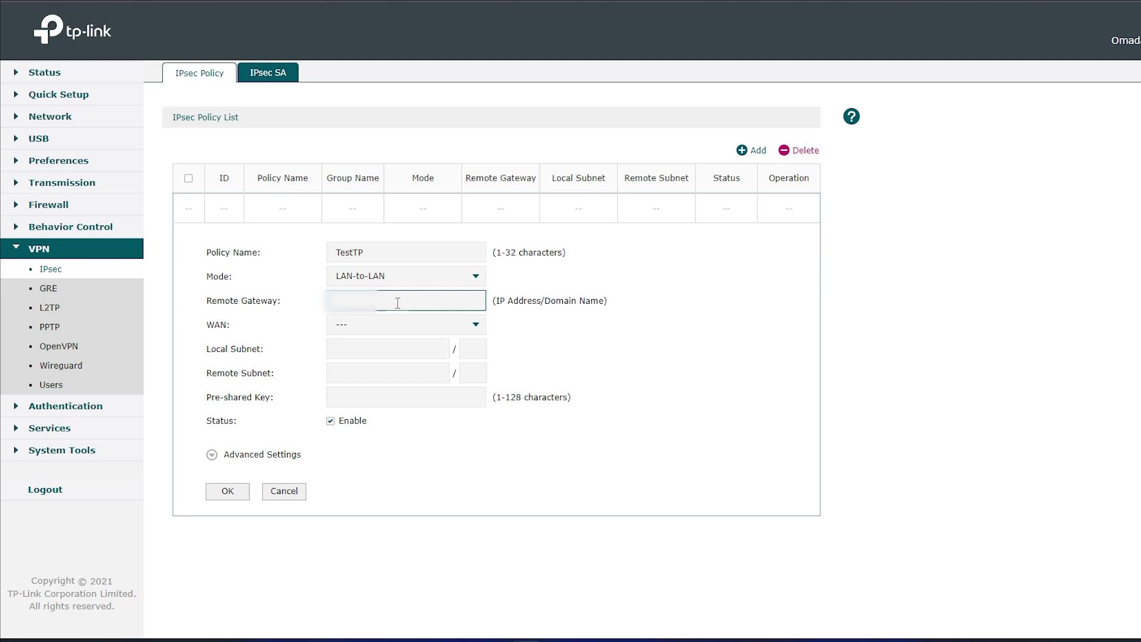
text(10.0)
text(s.org)
click(412, 326)
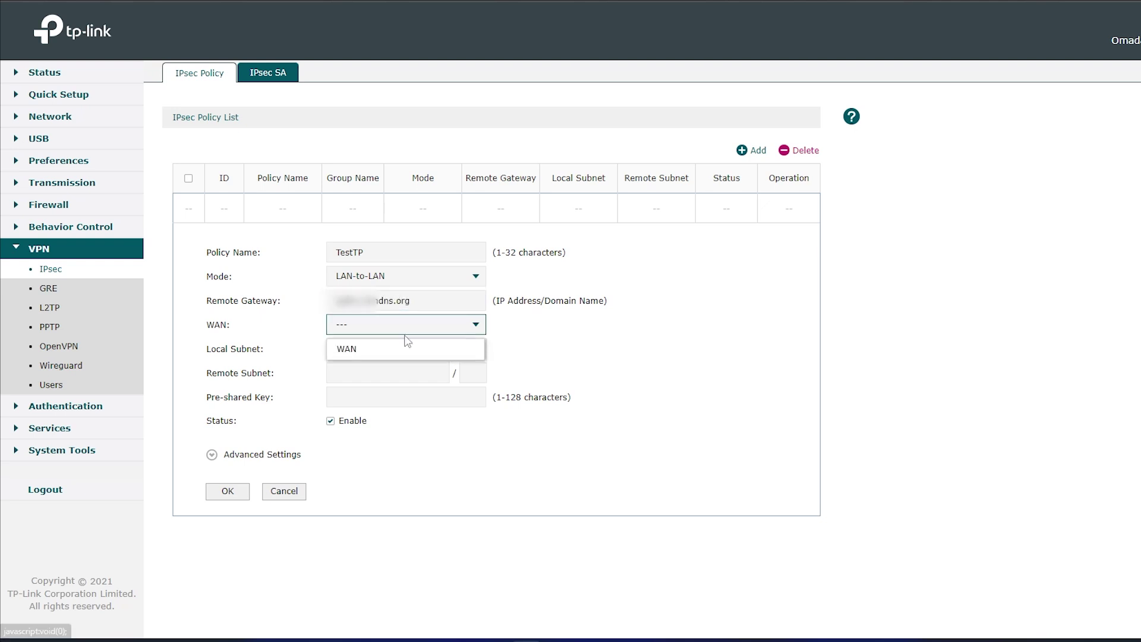
click(407, 348)
text(192.168.150)
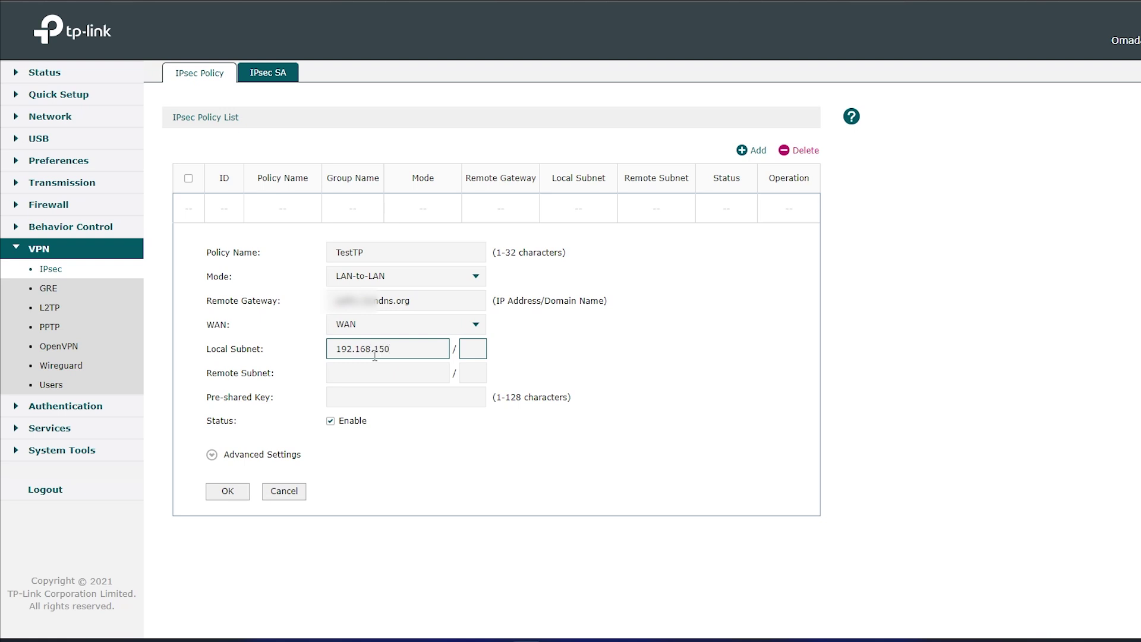
text(.0)
key(Tab)
text(24)
key(Tab)
text(192.)
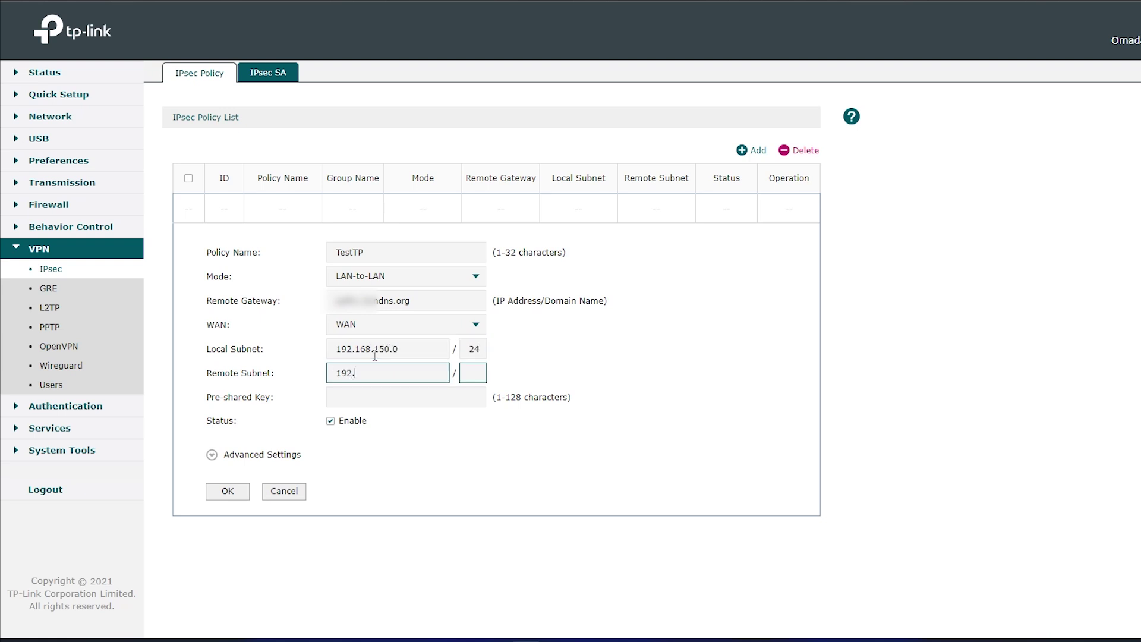
text(168.4)
text(5.0)
text(24)
click(364, 398)
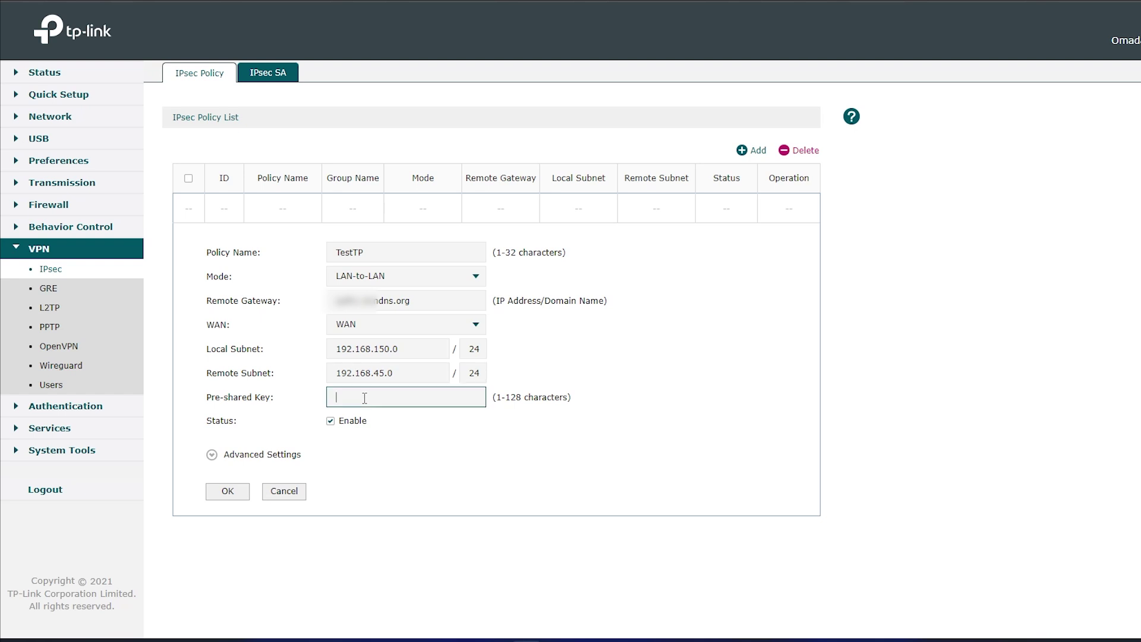
click(238, 458)
scroll(416, 433, down, 3)
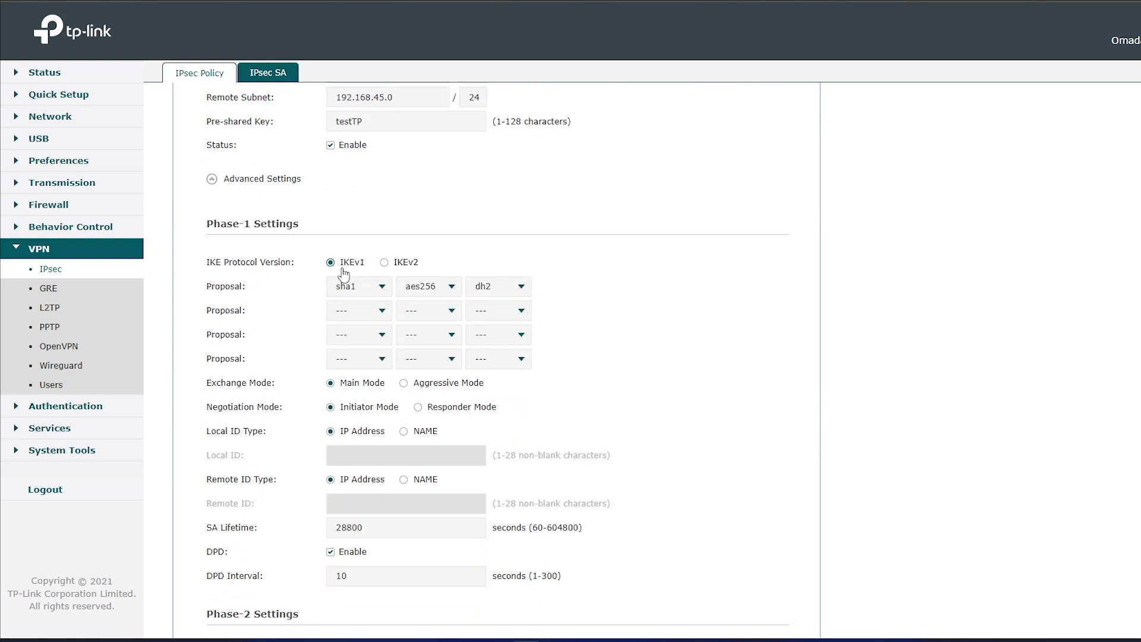
Set the ER605 Phase-1 proposal to sha1-3des-dh2 in responder mode
click(443, 289)
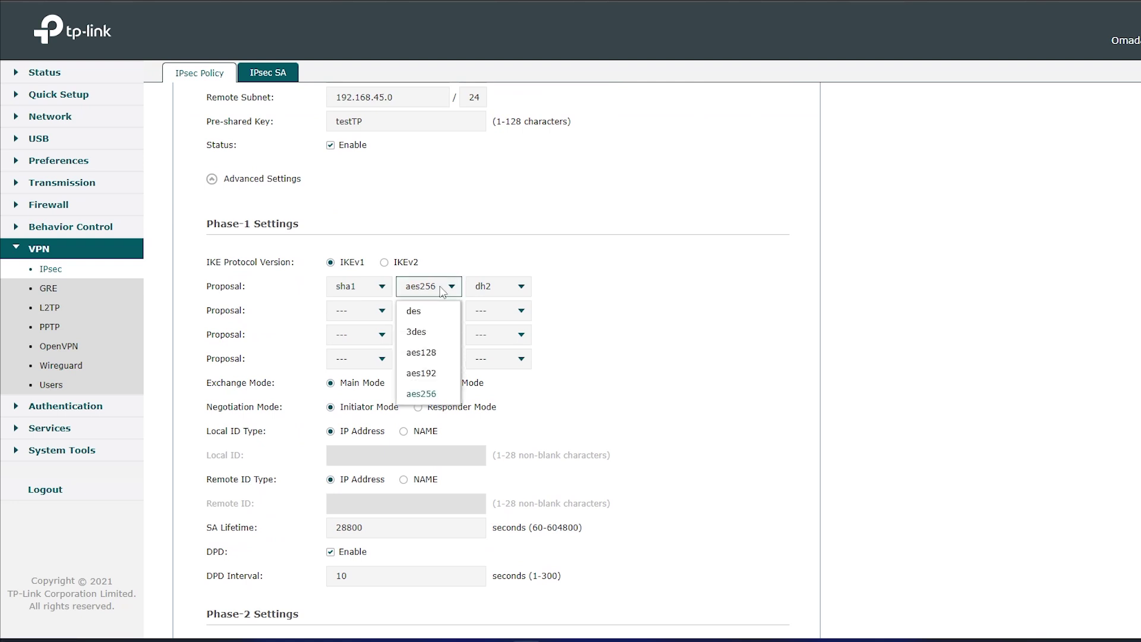
click(426, 333)
click(503, 292)
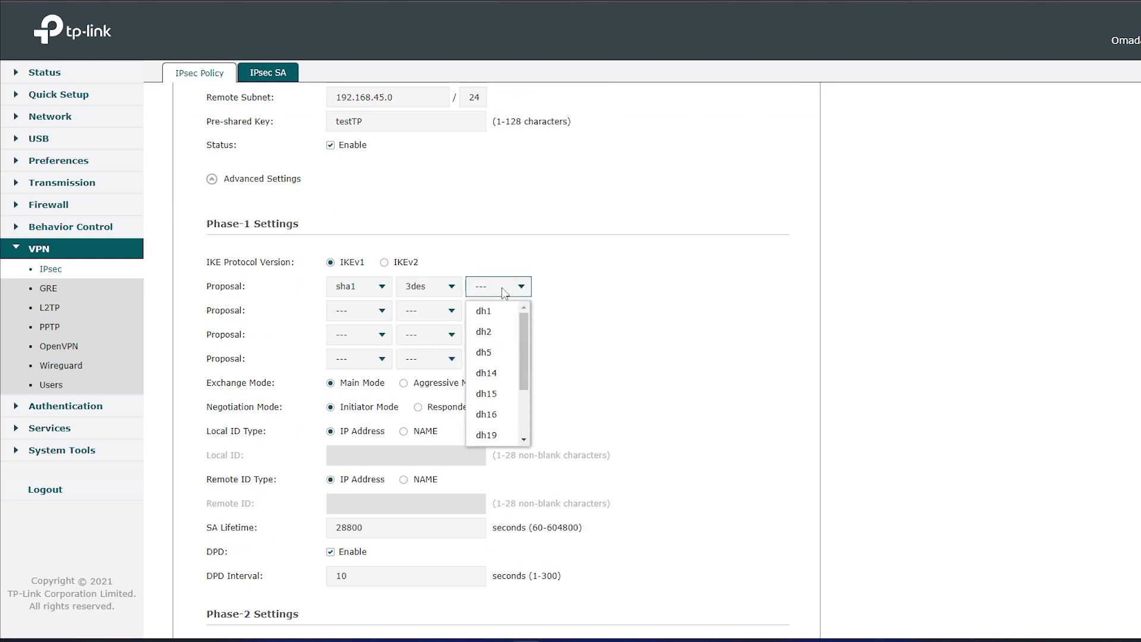
click(496, 333)
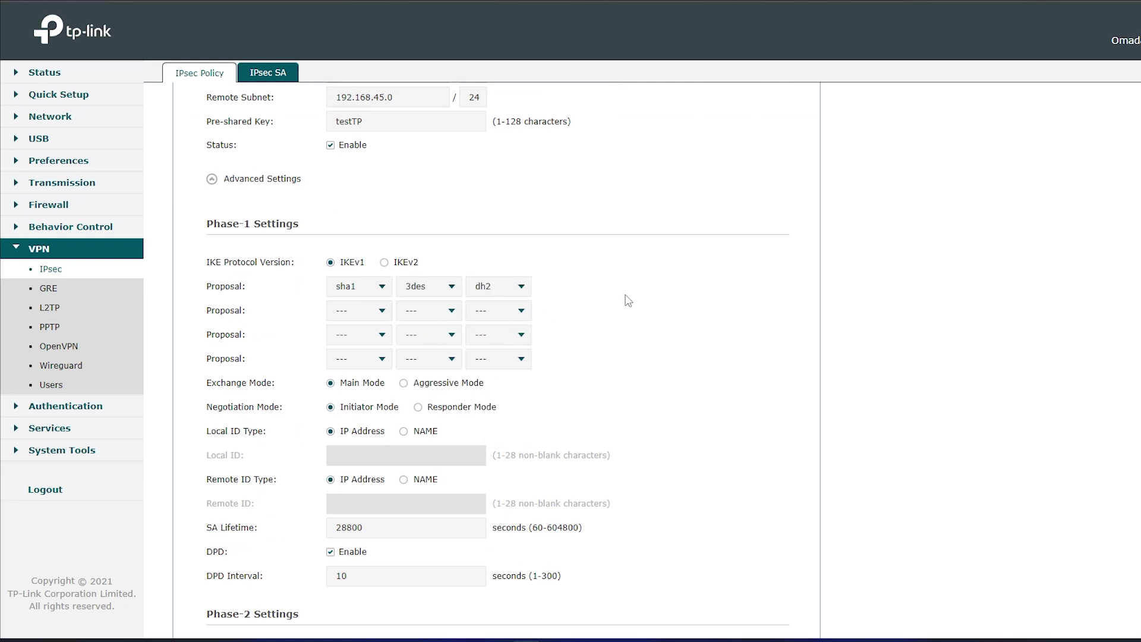
scroll(627, 331, down, 1)
scroll(628, 331, down, 3)
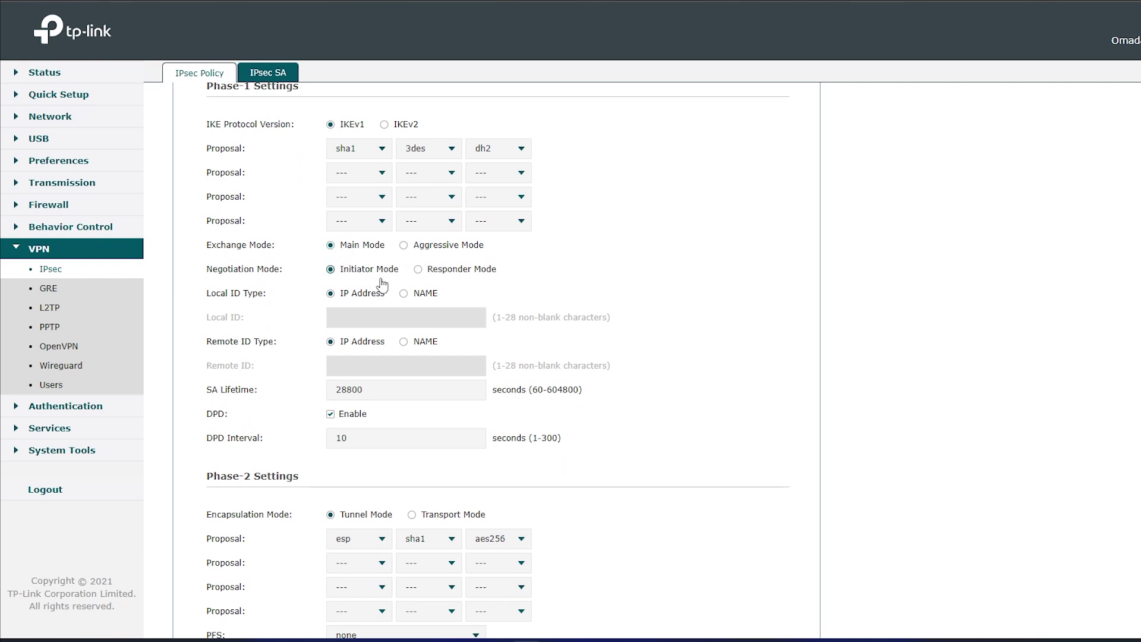
click(418, 270)
Use NAME-type IDs: local testtp.dyndns.org and the remote peer's dyndns.org name
click(404, 294)
click(403, 341)
click(373, 320)
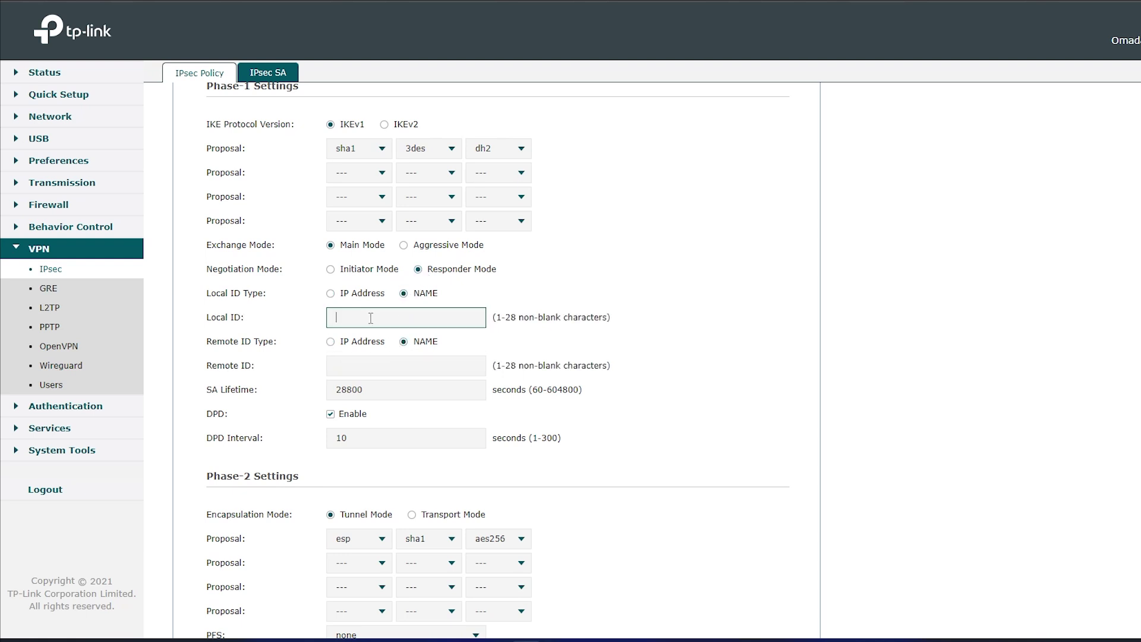
text(testtp.d)
text(yndns.org)
key(Tab)
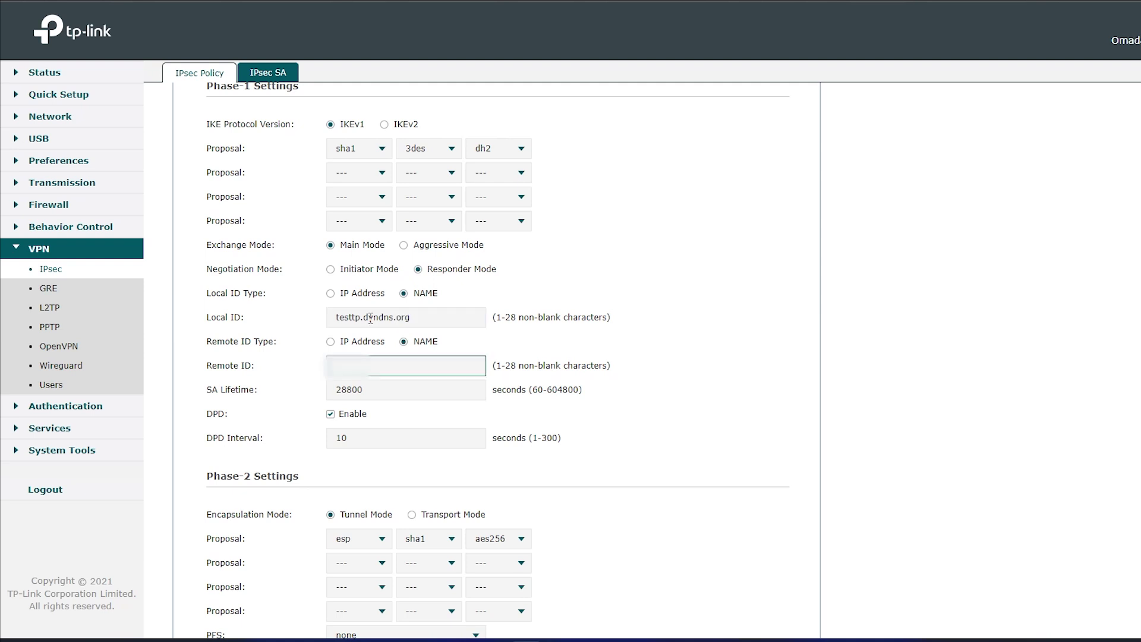
text(testtp.)
text(dyndns.)
text(or)
text(g)
scroll(490, 330, down, 3)
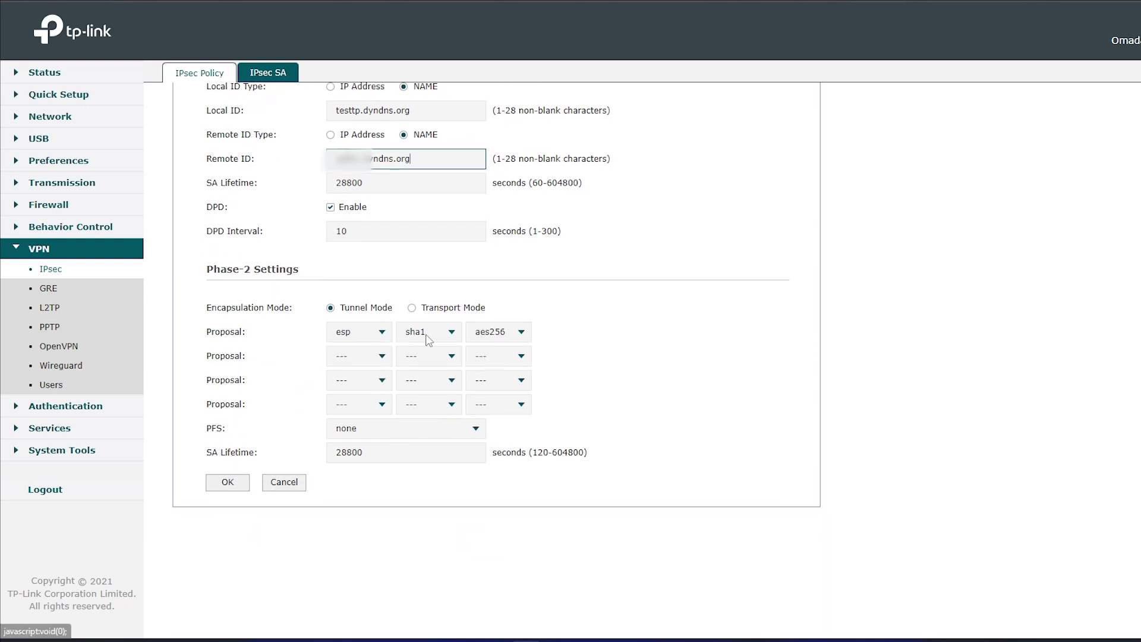
Set TestTP Phase-2 to sha1 hash with 3des encryption and PFS dh2, then save it
click(427, 339)
click(424, 385)
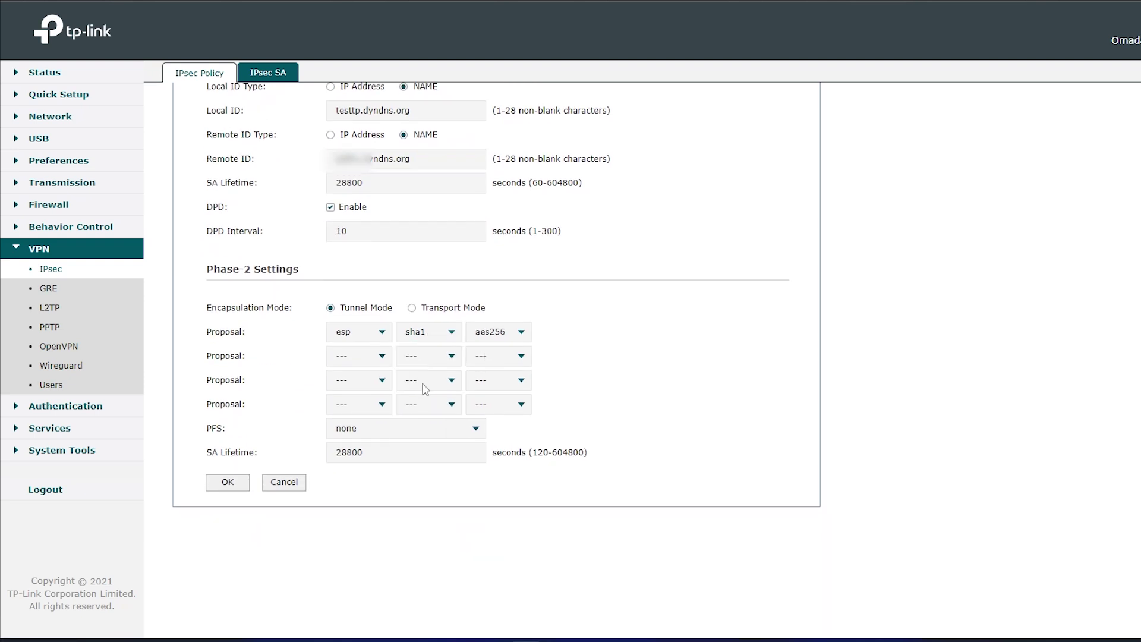
click(512, 339)
click(497, 380)
click(420, 429)
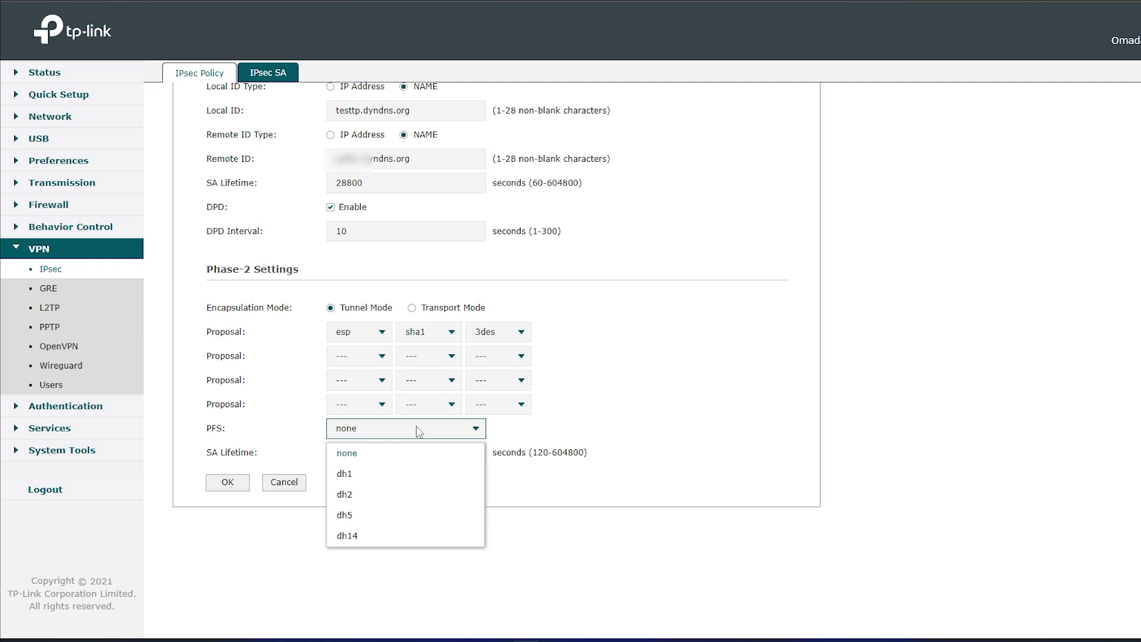
click(374, 495)
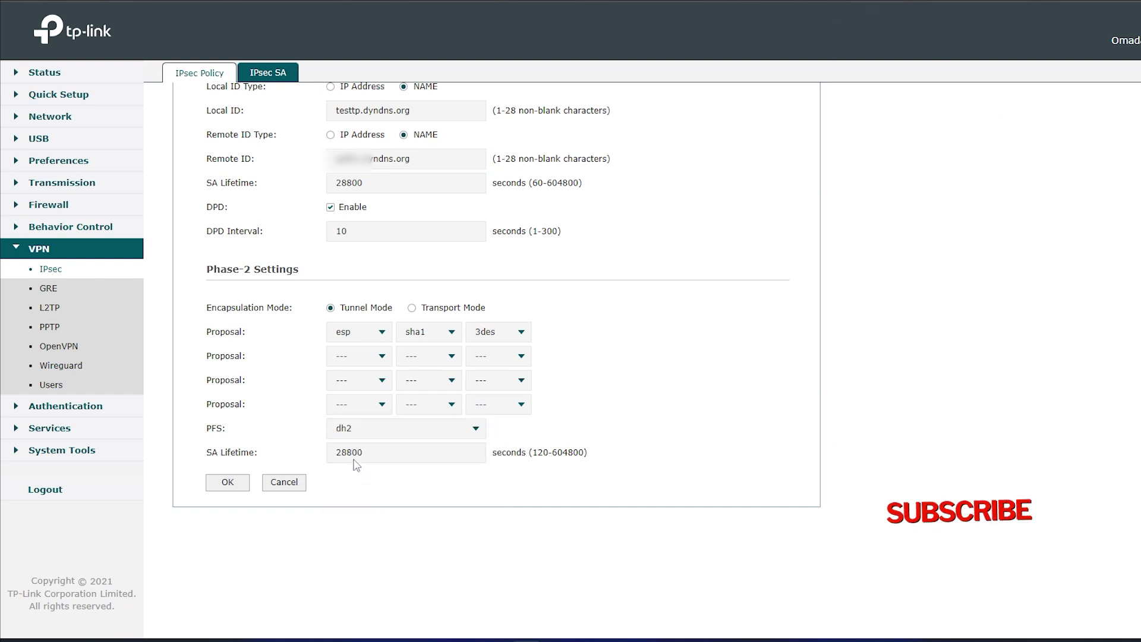
click(227, 486)
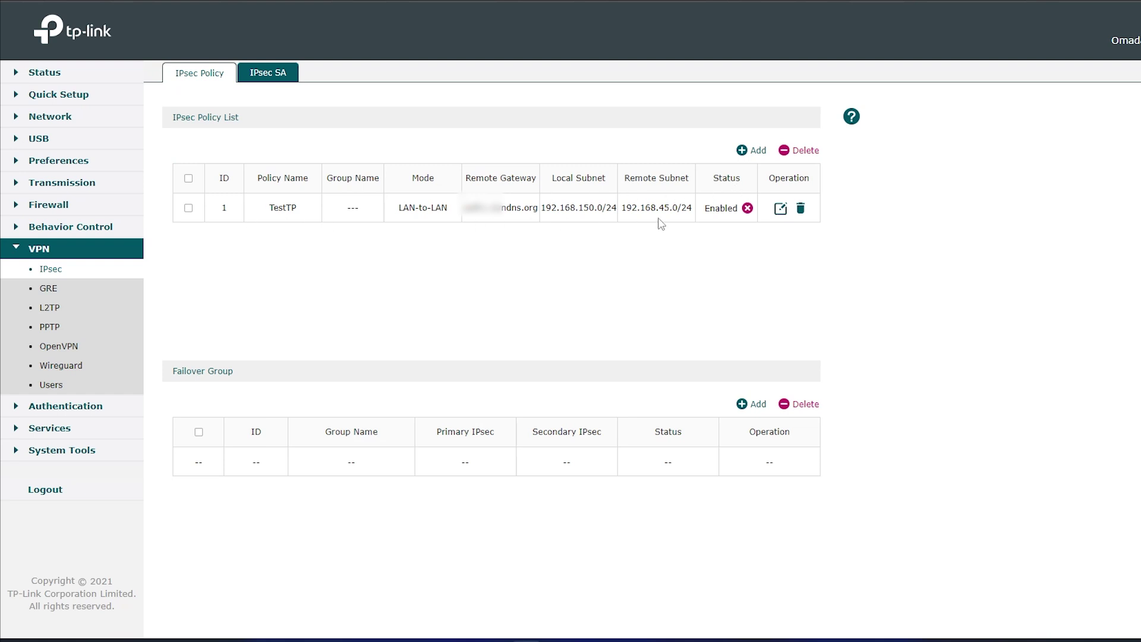
Show the refreshed ER605 IPsec SA list with the inbound and outbound TestTP associations
click(270, 77)
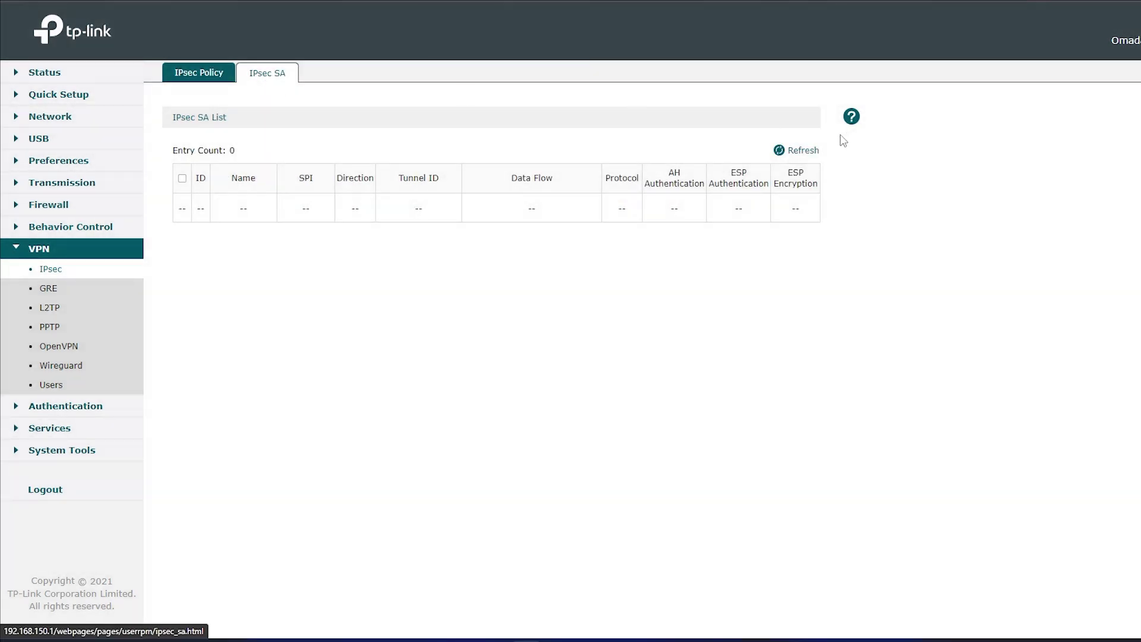
click(781, 153)
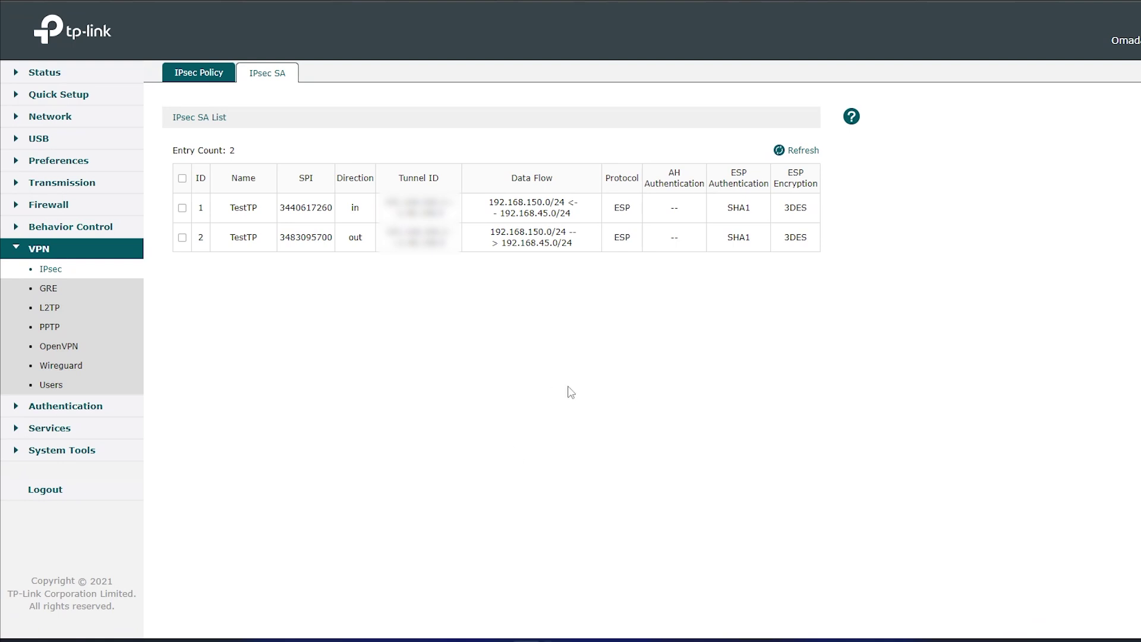
text(ipco)
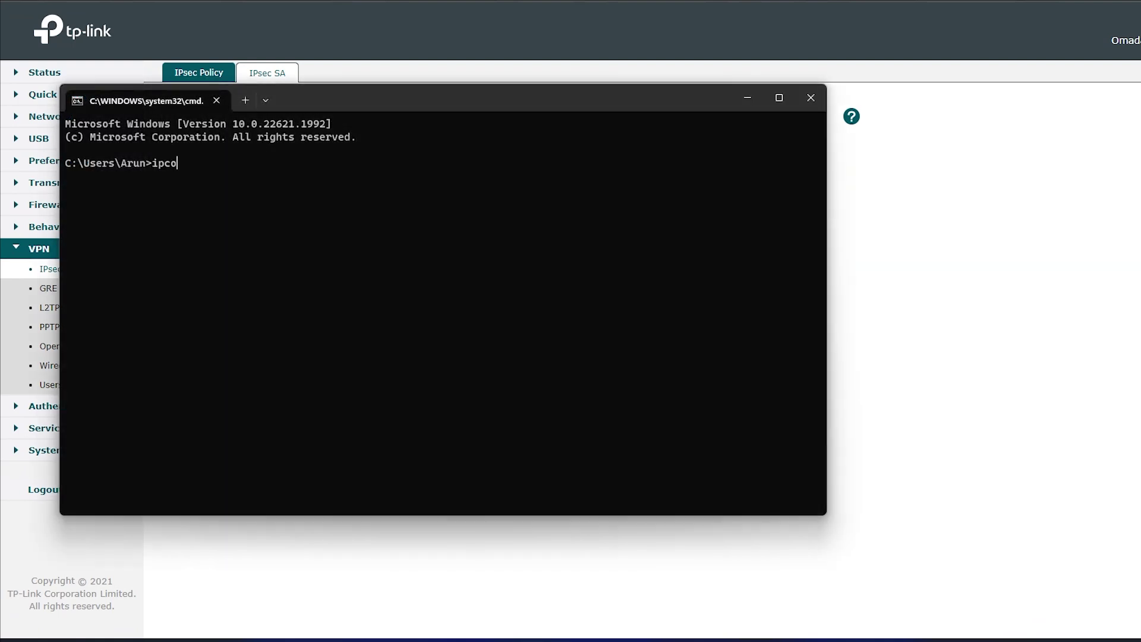
text(nfig)
Run ipconfig, ping 192.168.45.1 and 192.168.45.50, then view the SafeStream IPsec SA list
key(Return)
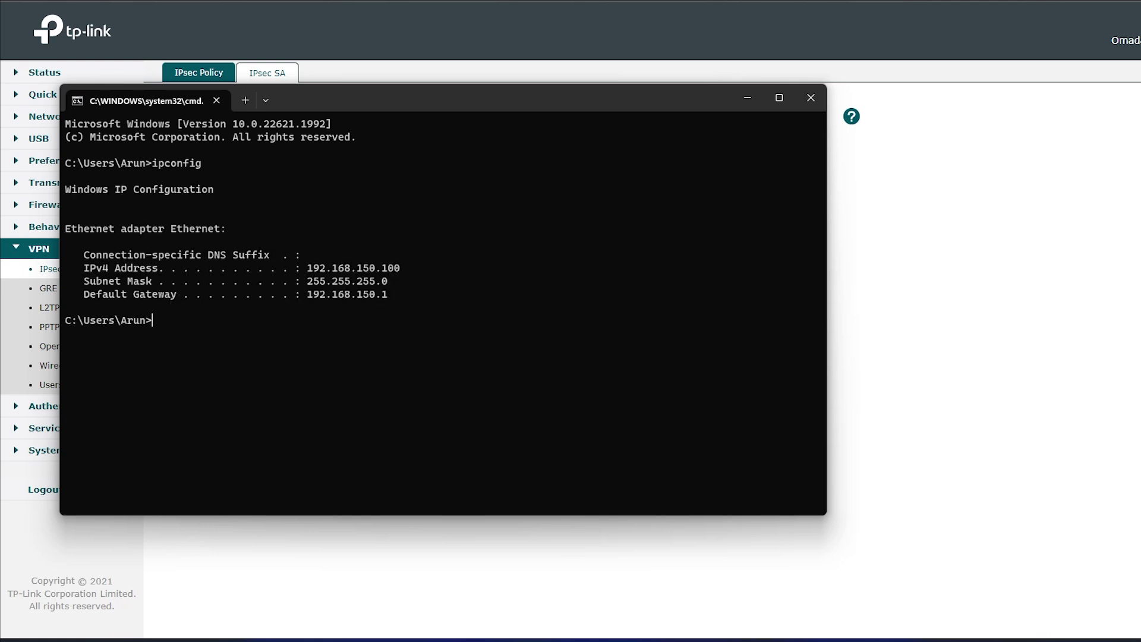
text(pin)
text(g 192.168.)
text(45.1)
key(Return)
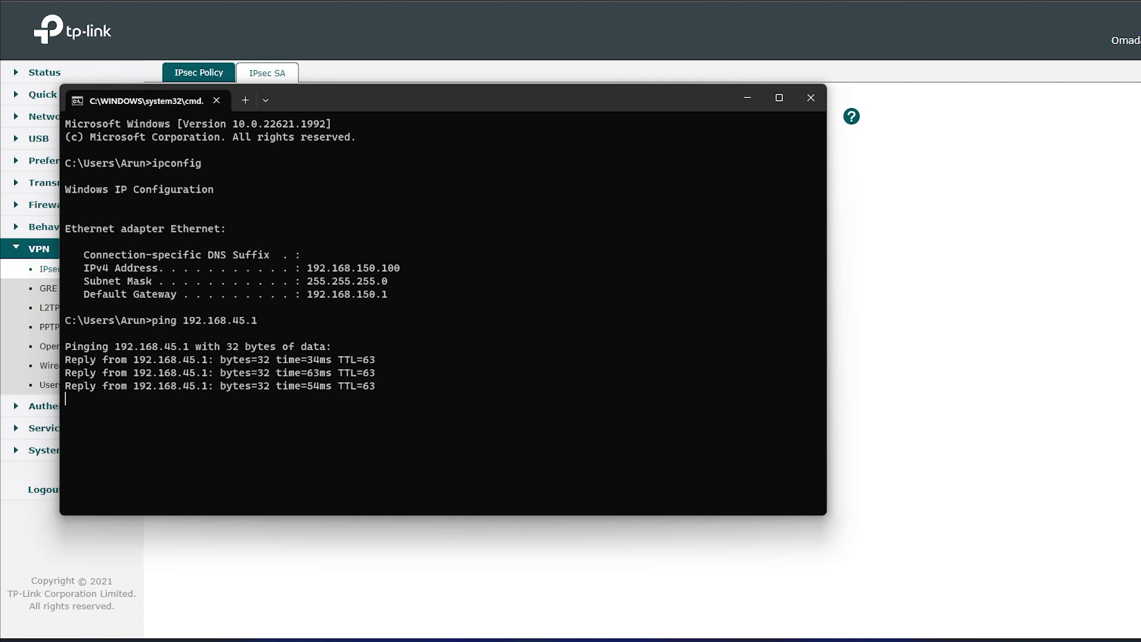
key(Up)
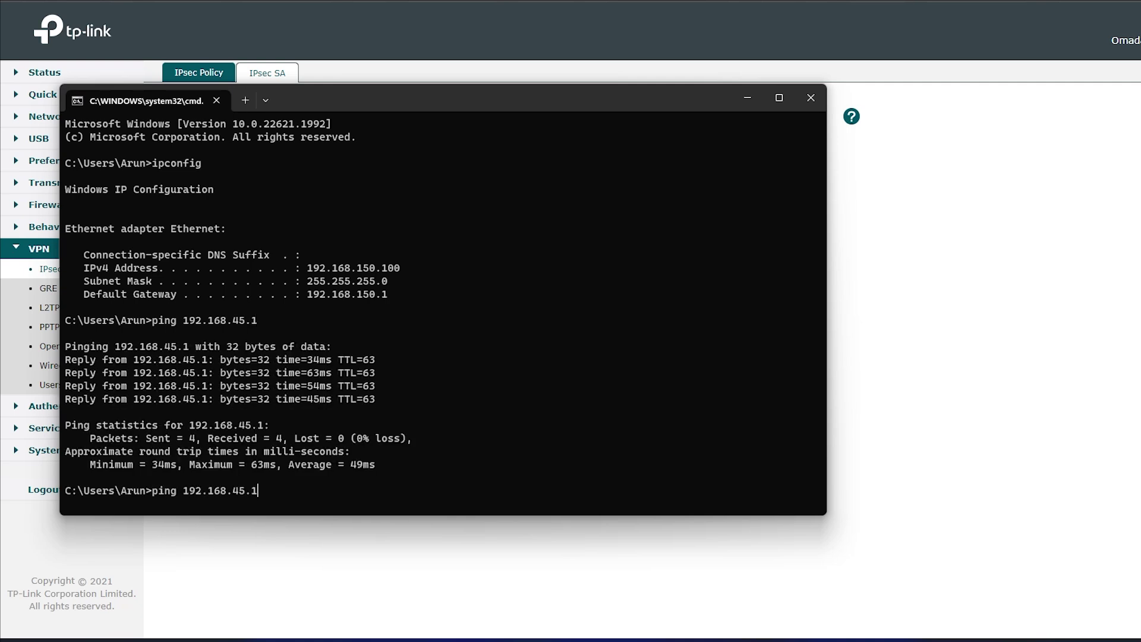
key(BackSpace)
text(50)
key(Return)
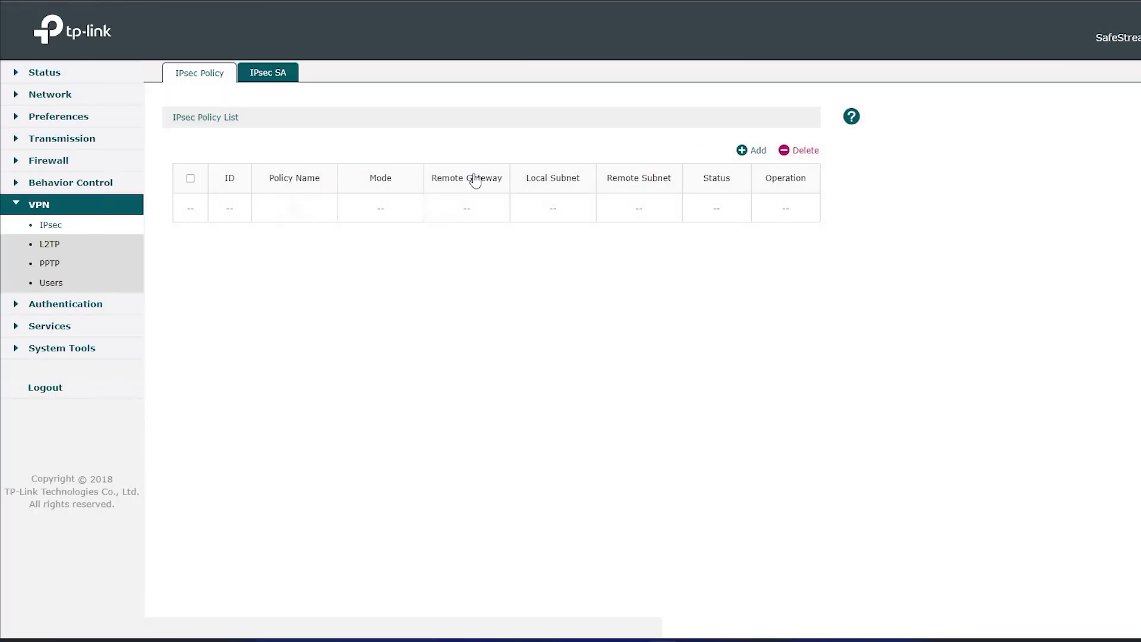
click(269, 77)
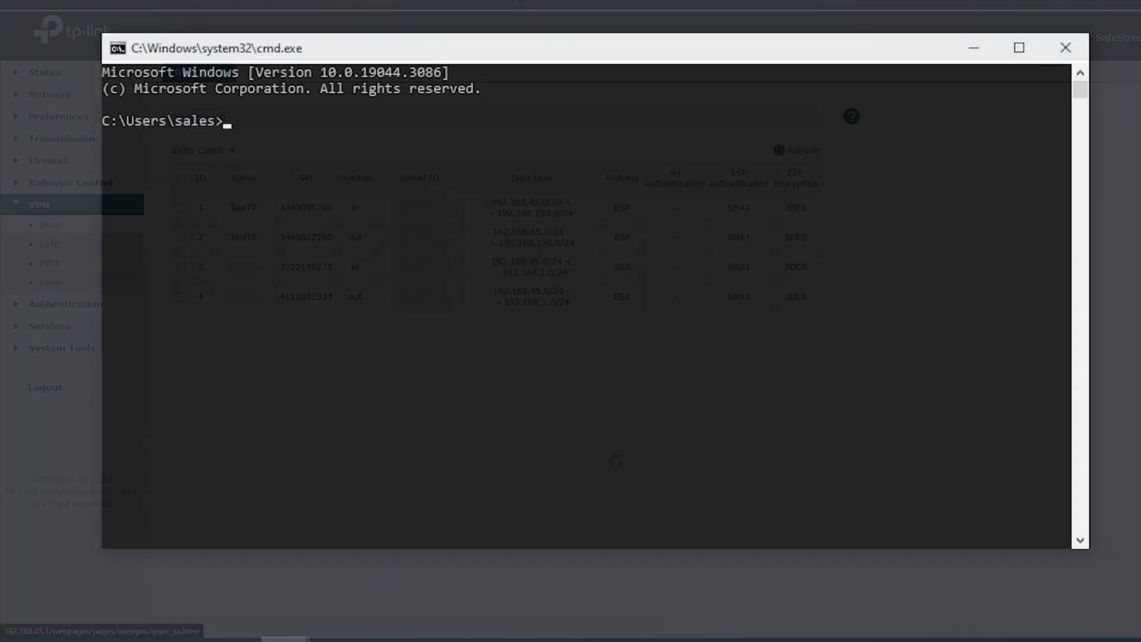
text(ipconfig)
On the 192.168.45.111 PC, run ipconfig and ping 192.168.150.1 and 192.168.150.100
key(Return)
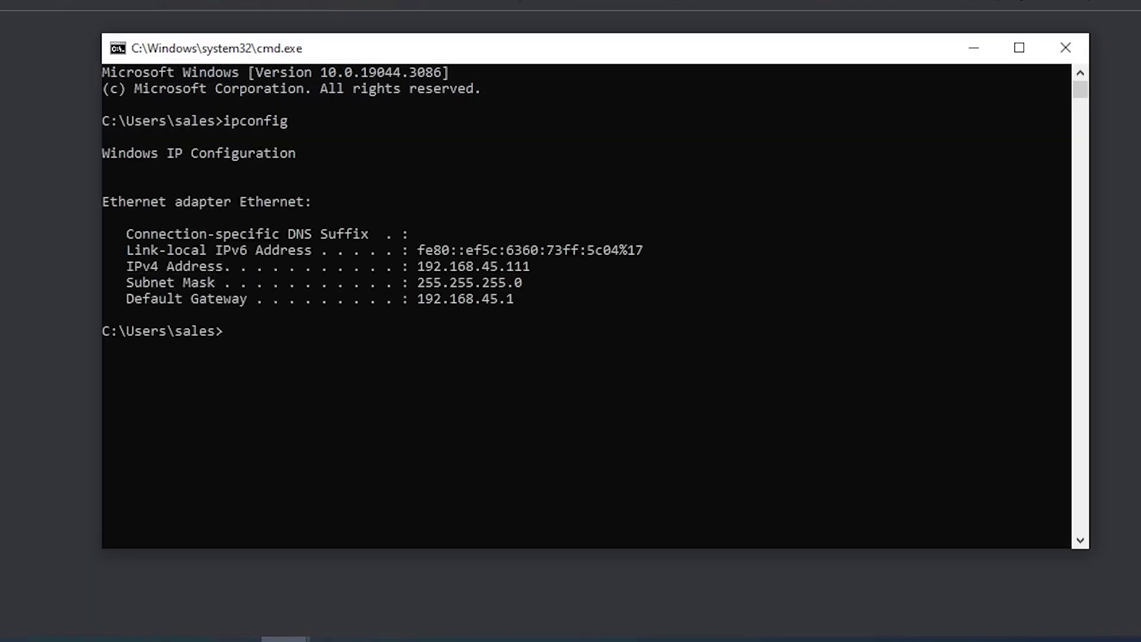
text(pi)
text(ng 192.168.15.)
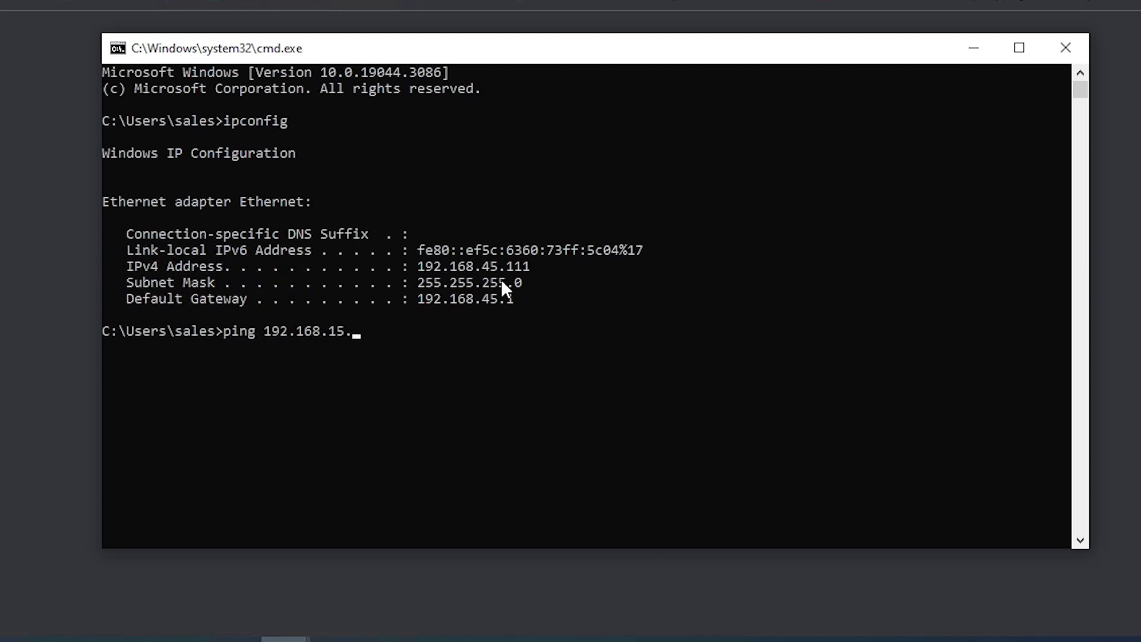
key(BackSpace)
text(0.1)
key(Return)
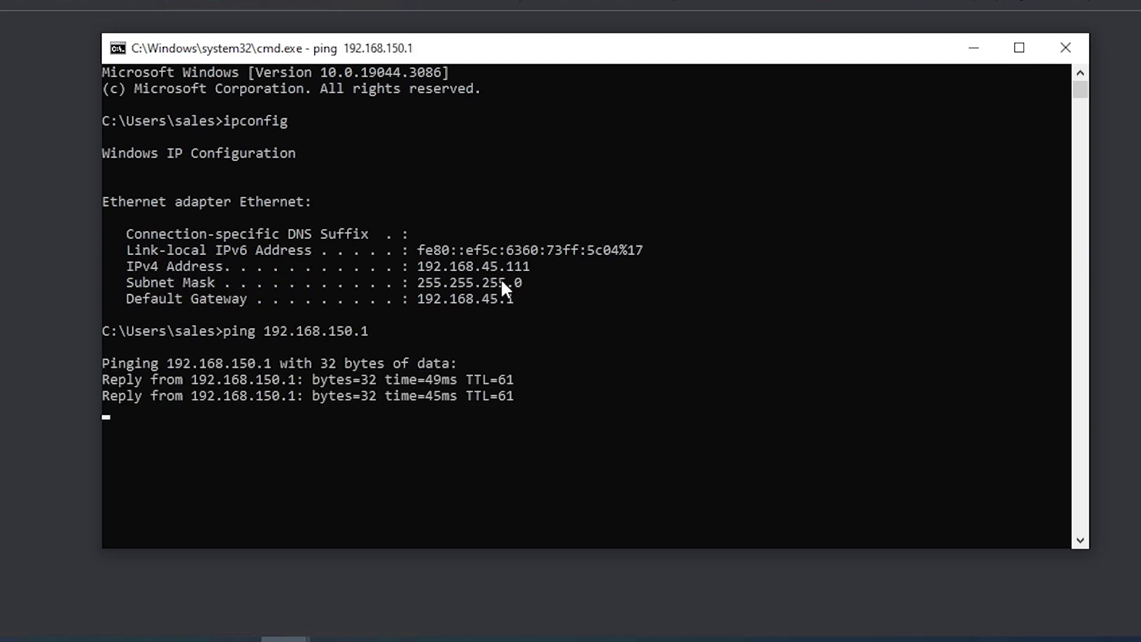
click(655, 446)
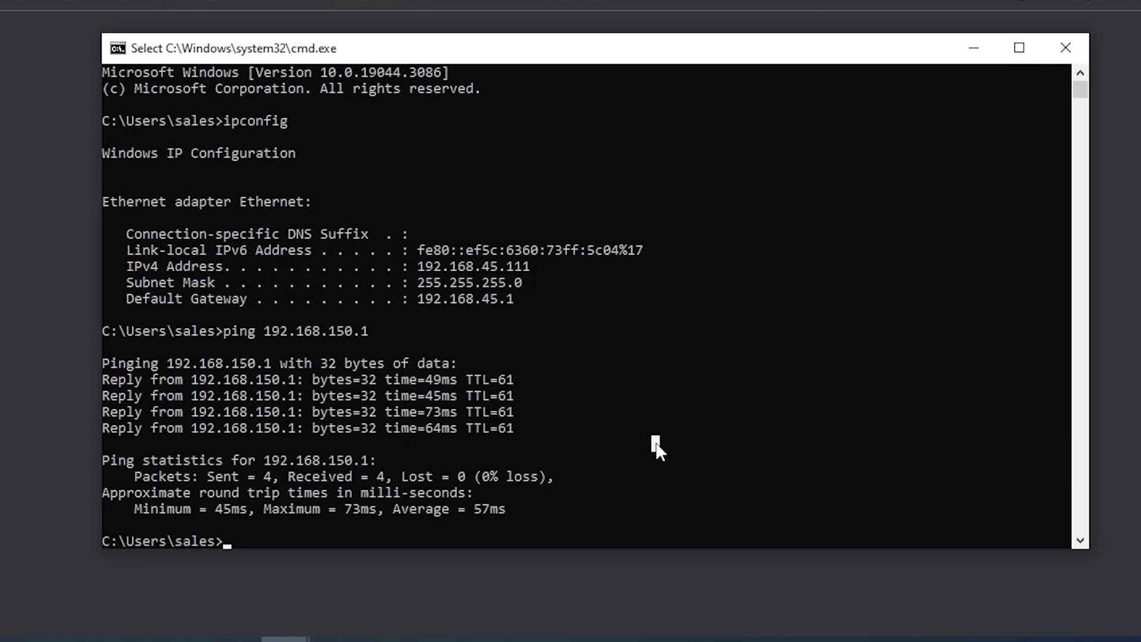
key(Up)
text(00)
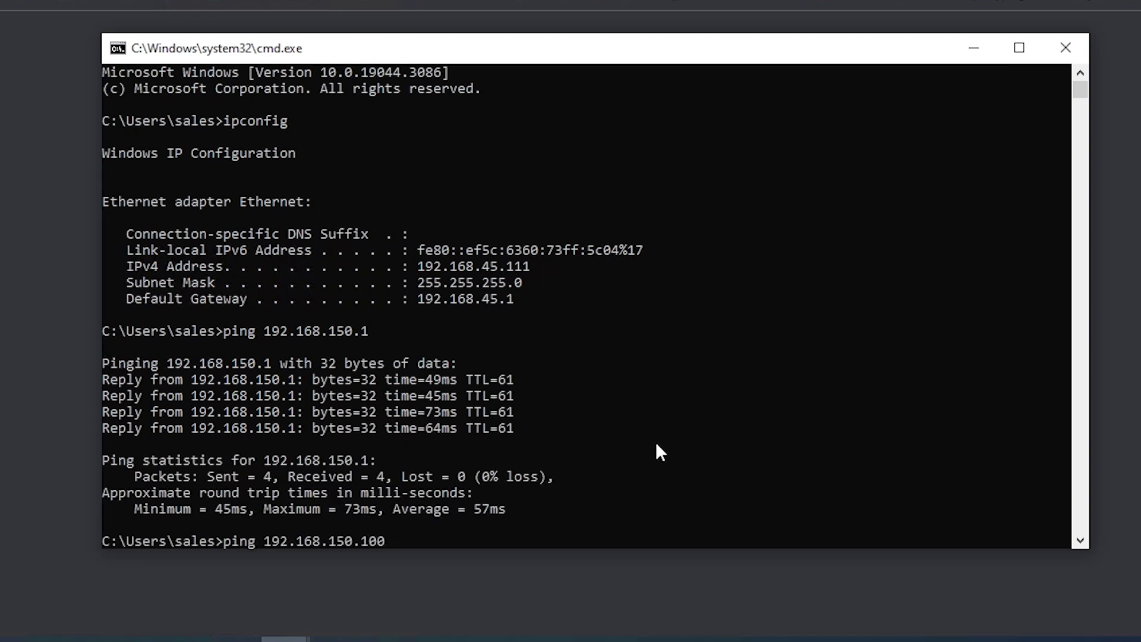
key(Return)
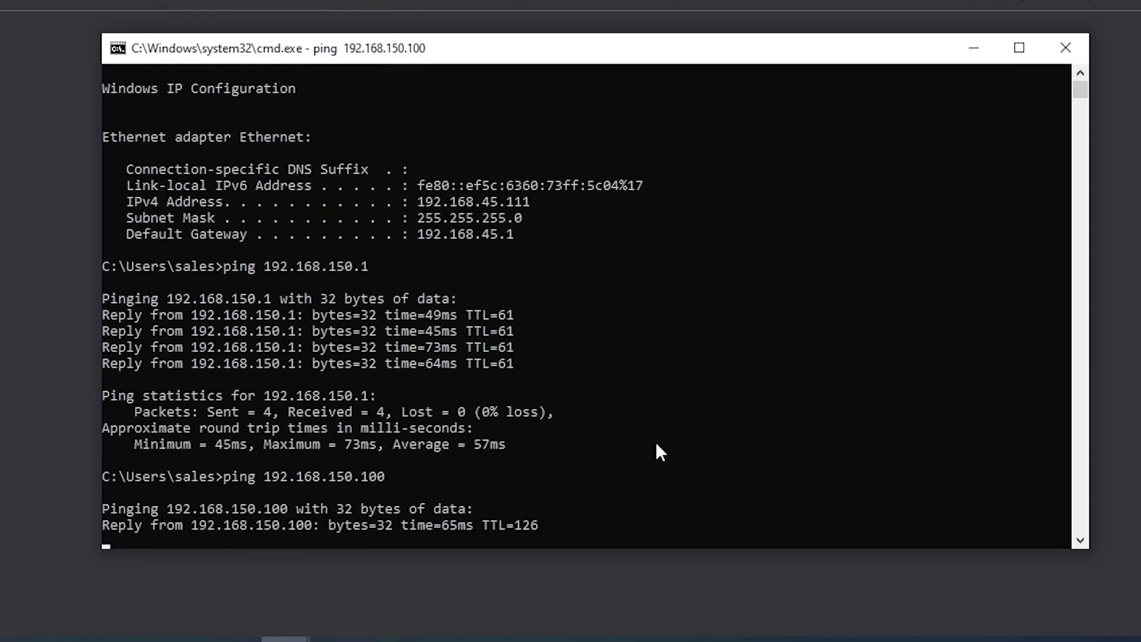